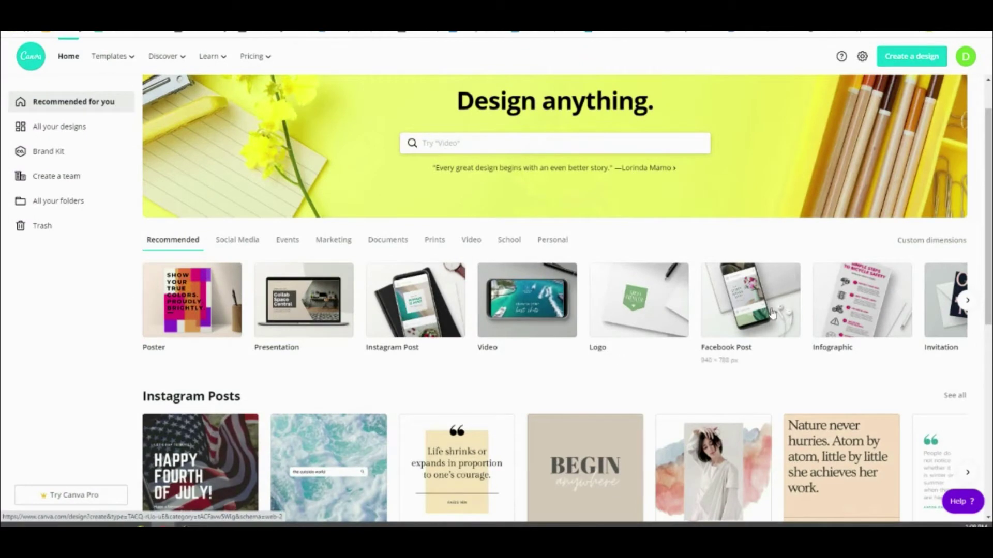
Browse the Social Media design types and the template suggestions on the home page.
left_click(225, 245)
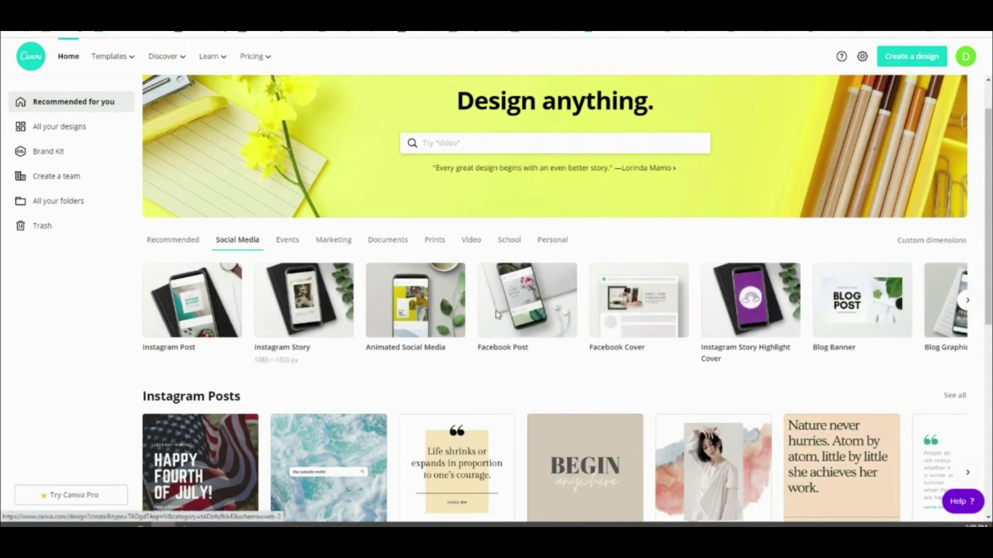
left_click(967, 301)
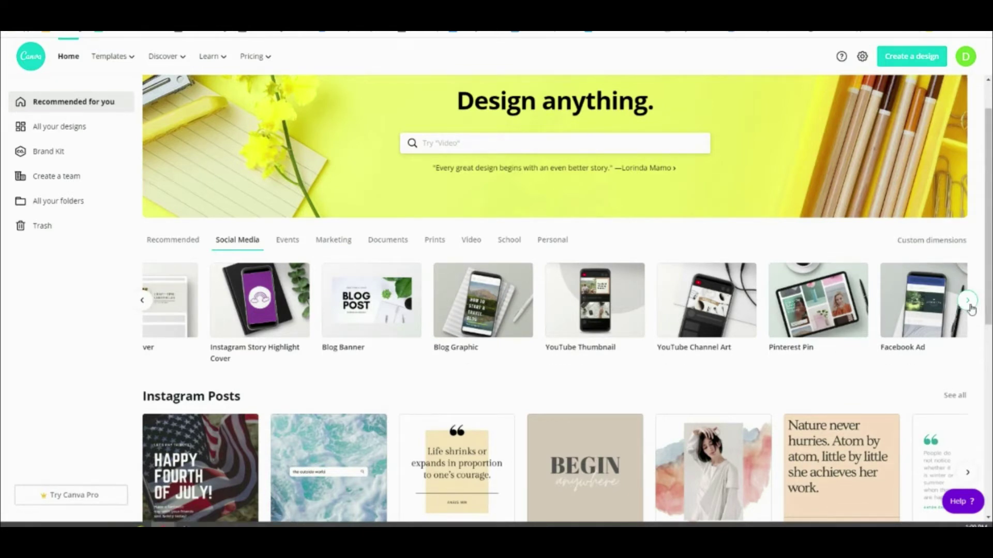
scroll(359, 476, "down", 2)
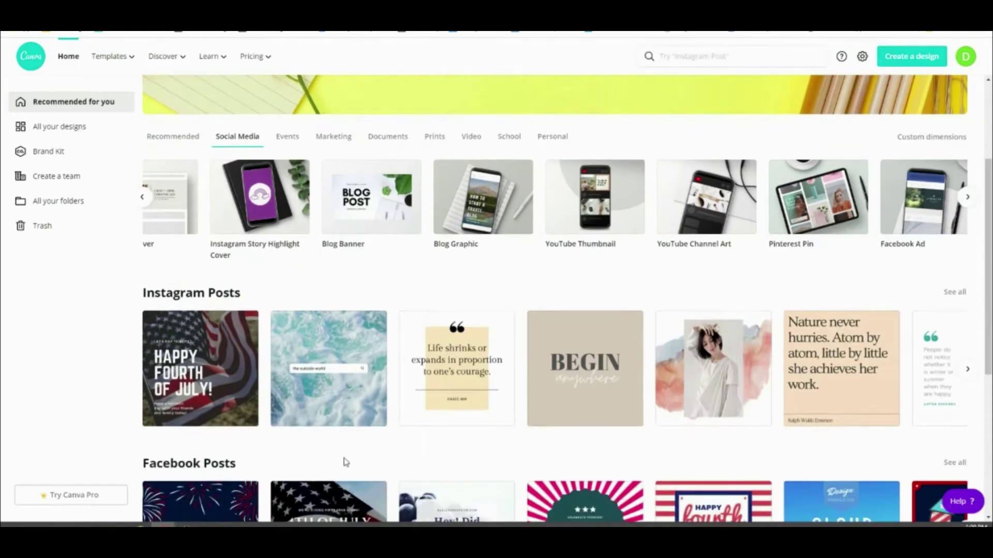
scroll(315, 373, "up", 3)
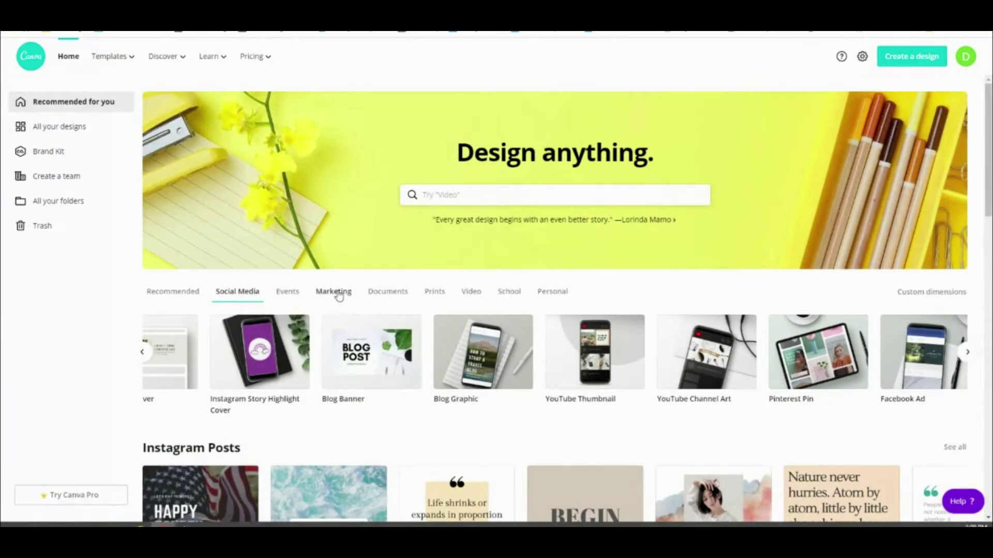
Search the design types for T-Shirt and open its template collection.
left_click(473, 197)
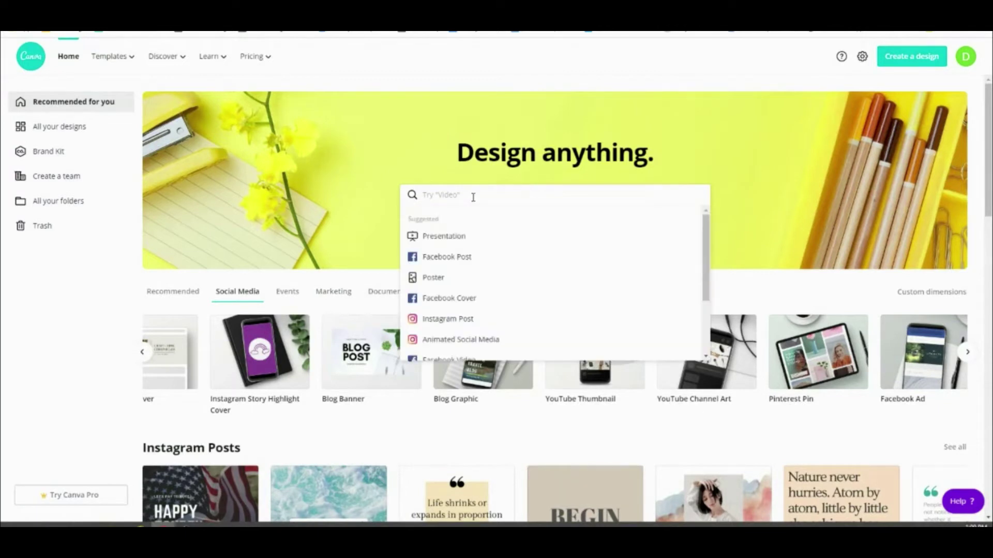
type("t")
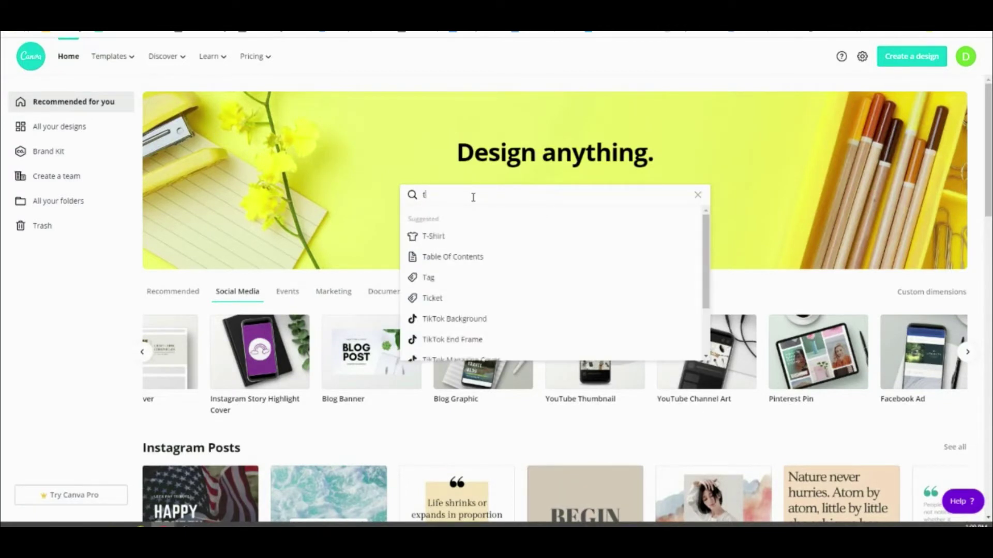
left_click(441, 242)
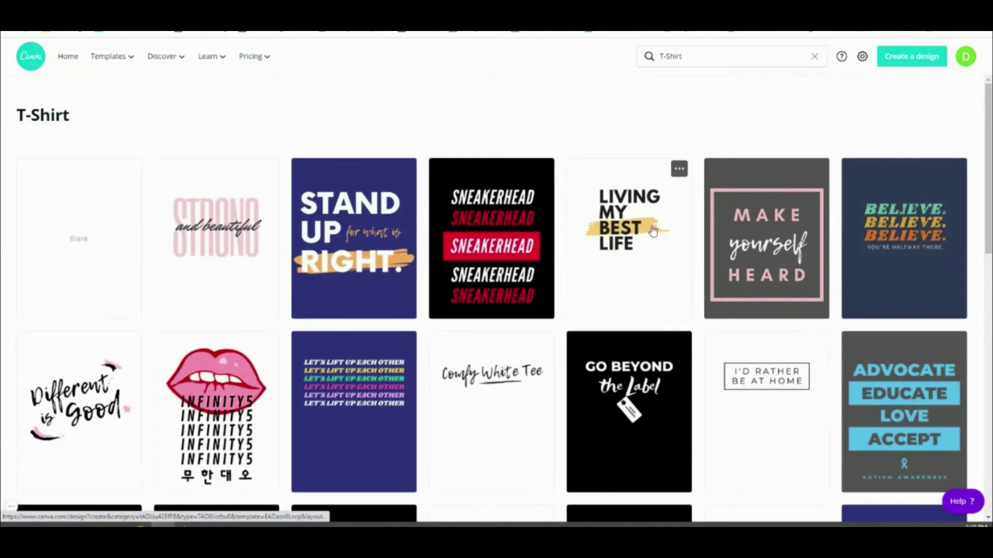
Browse the T-Shirt templates and open the black "Plot Twist" template for editing.
scroll(847, 242, "down", 1)
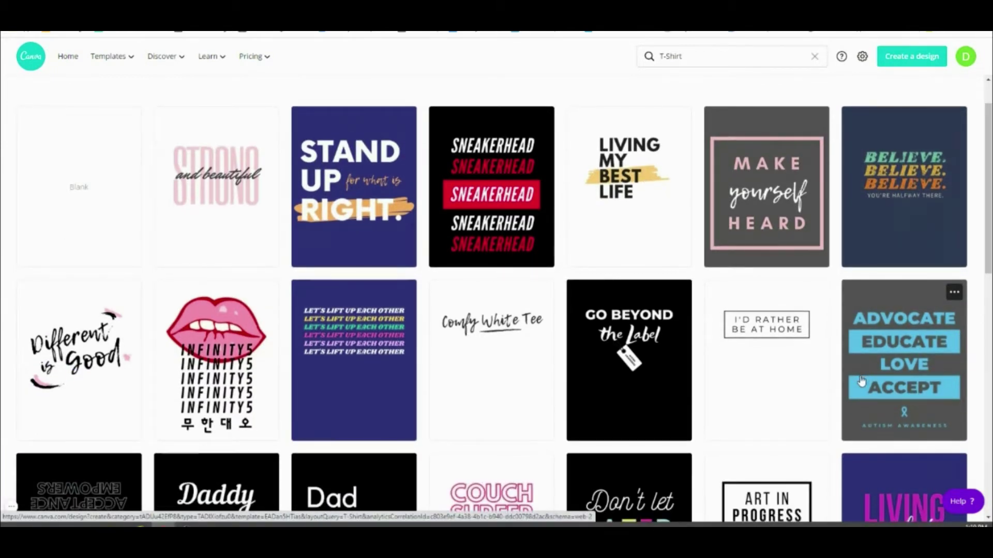
scroll(864, 382, "down", 2)
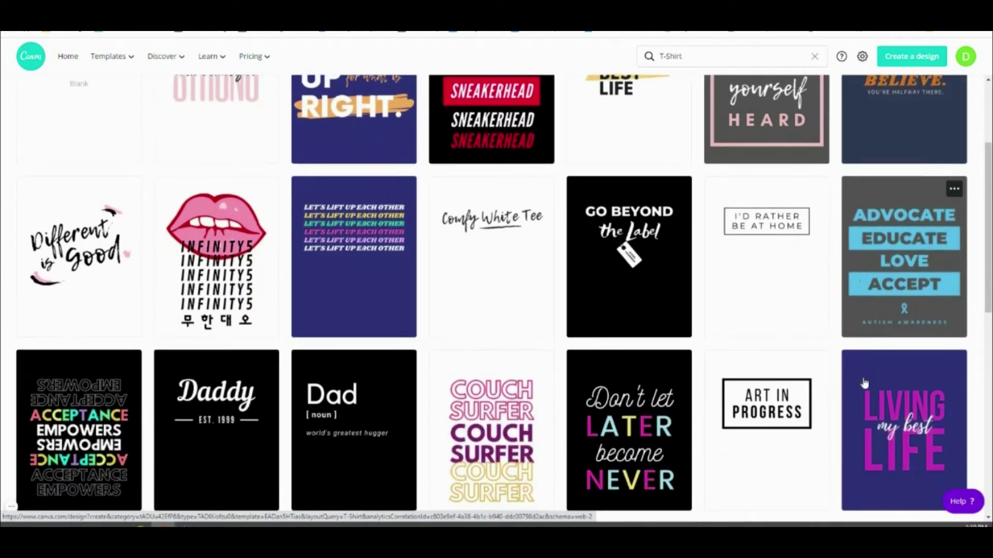
scroll(864, 382, "down", 5)
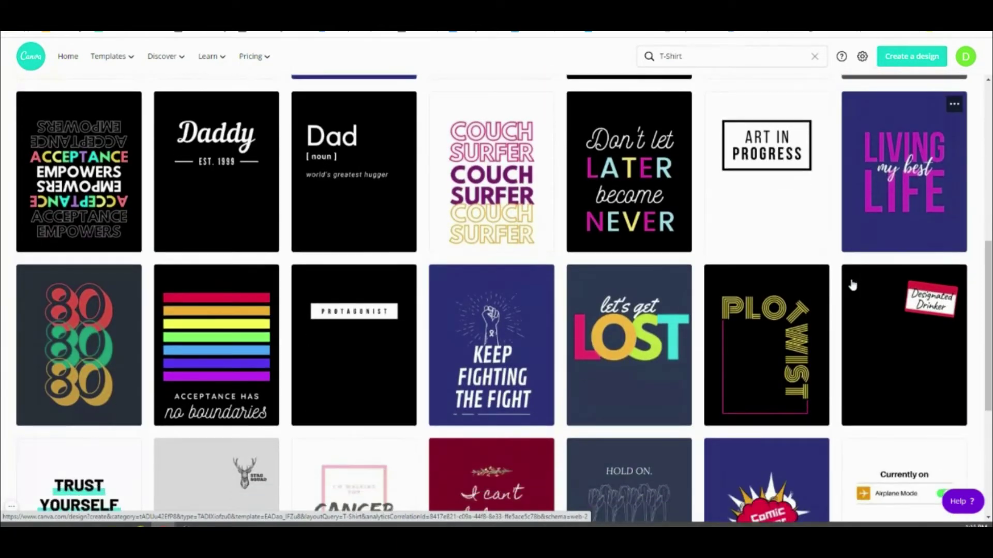
scroll(851, 284, "up", 4)
scroll(751, 333, "down", 7)
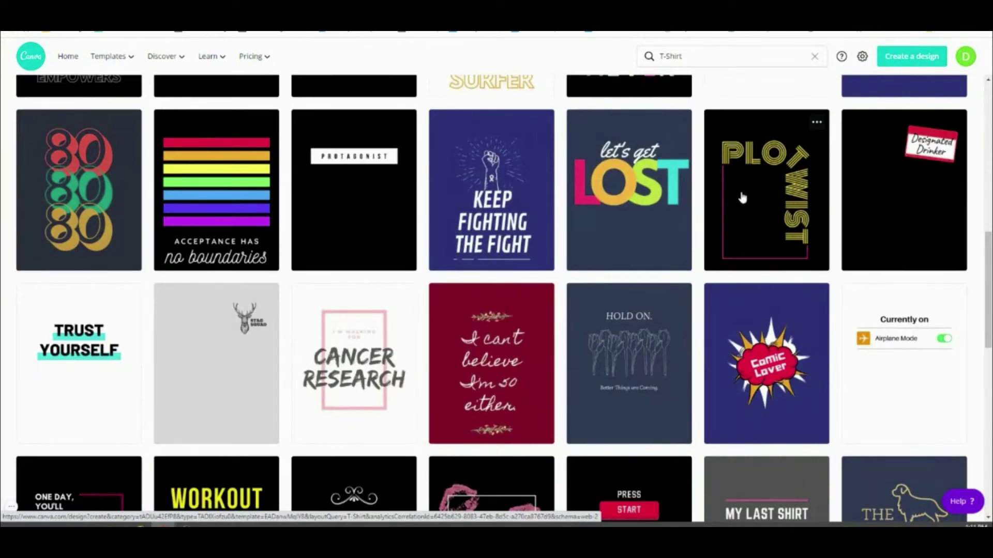
left_click(743, 198)
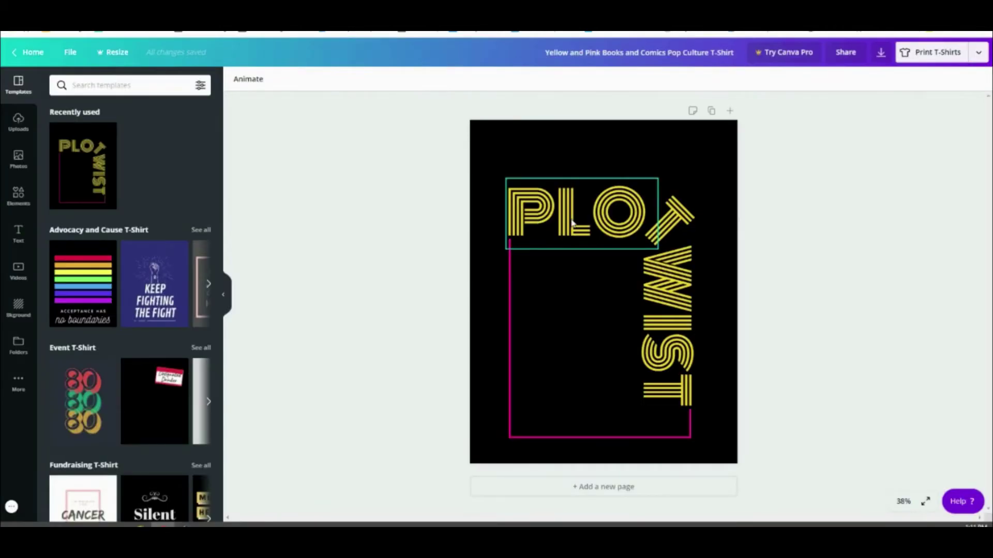
Replace the PLO text with INS, narrow its text box to fit, and shift it toward the tilted letter.
left_click(573, 223)
left_click(572, 220)
type("INS")
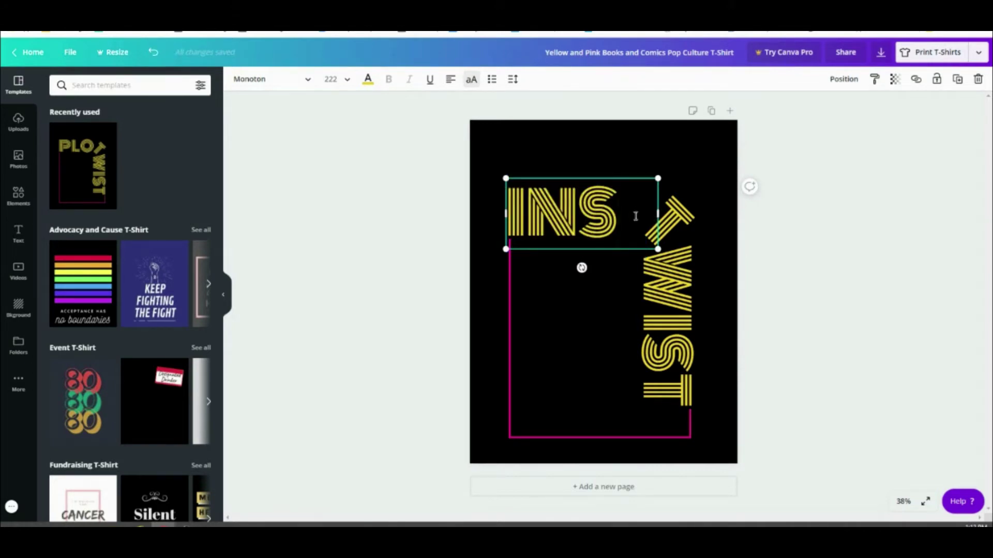
left_click_drag(657, 212, 619, 211)
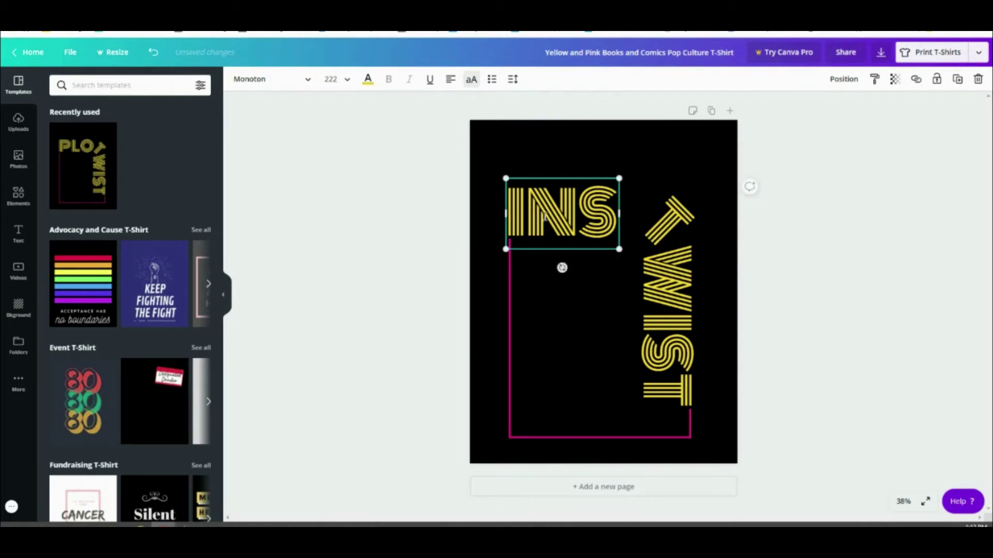
left_click(592, 277)
left_click_drag(557, 222, 585, 223)
Change the tilted letter T to P and the vertical WIST text to IRE.
left_click(681, 222)
left_click(681, 222)
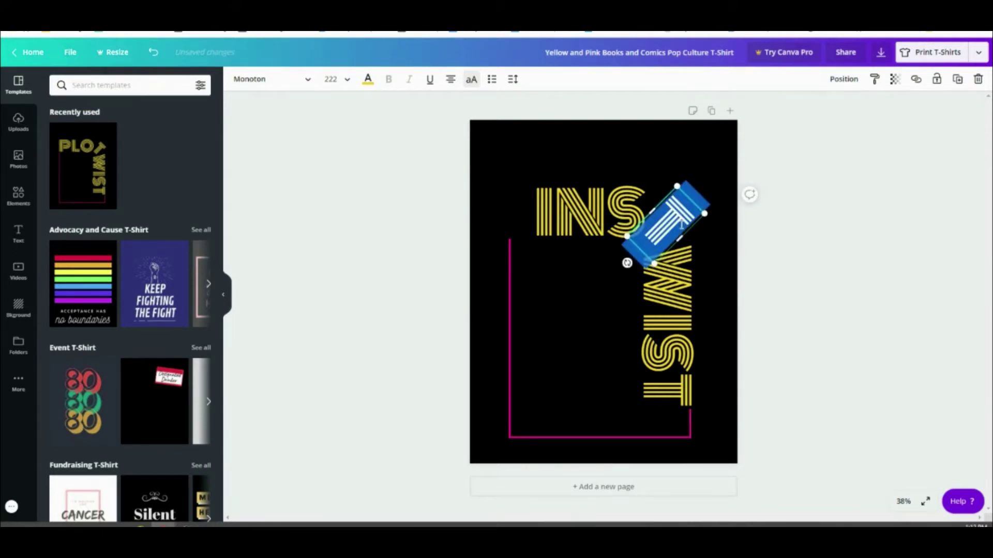
type("P")
left_click(672, 299)
left_click(673, 300)
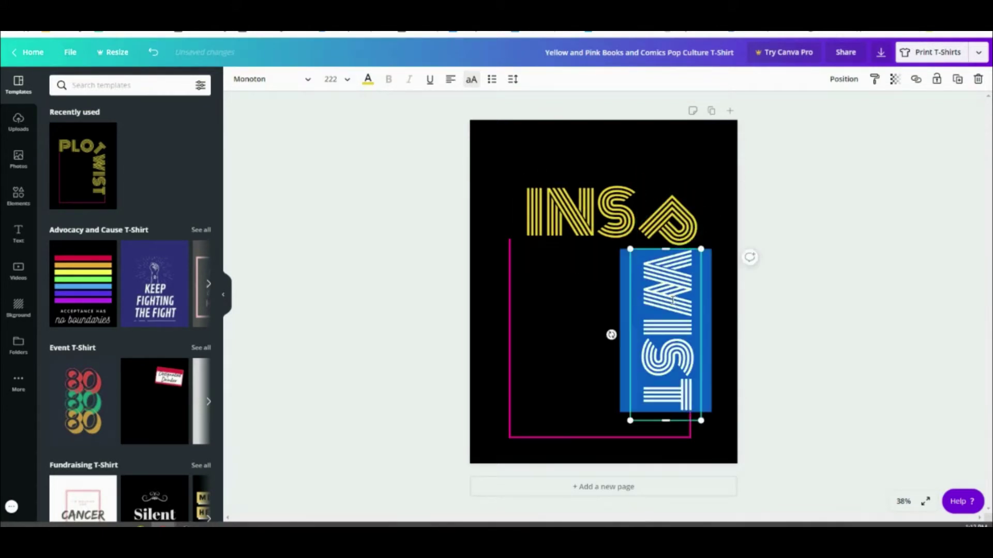
type("IRE")
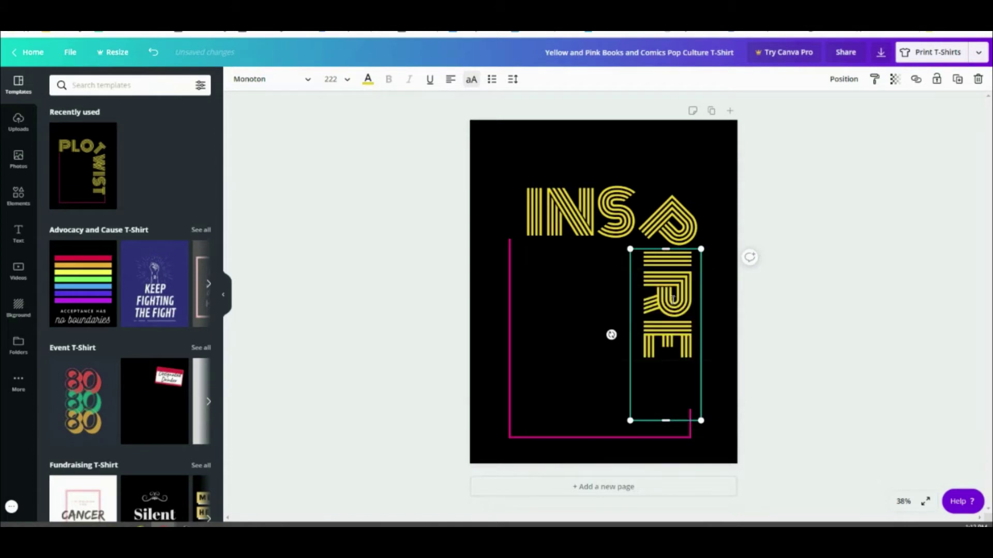
Shorten the vertical IRE text box to fit its letters and move INS slightly up, closer to the P.
left_click(690, 376)
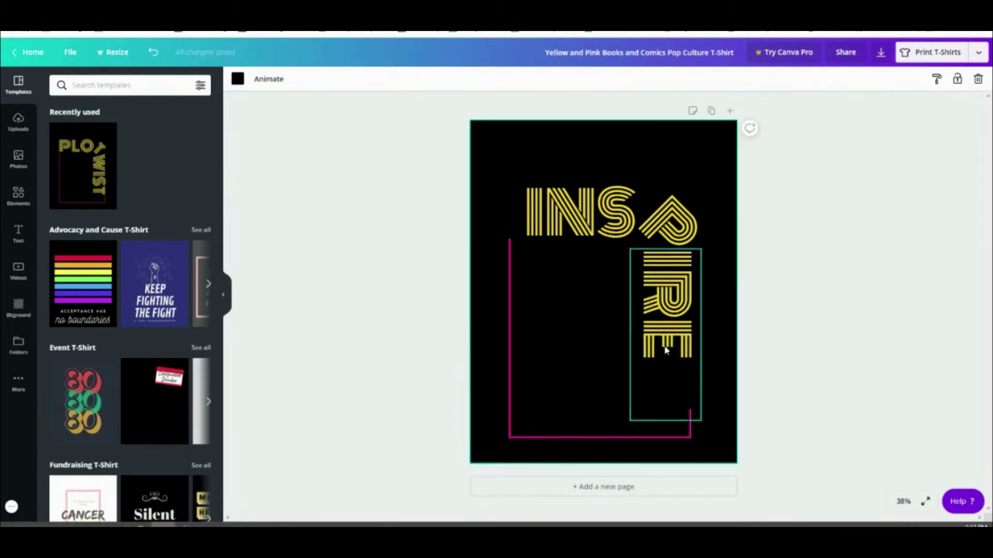
left_click(672, 411)
left_click_drag(665, 420, 662, 364)
left_click_drag(659, 325, 666, 325)
left_click(579, 212)
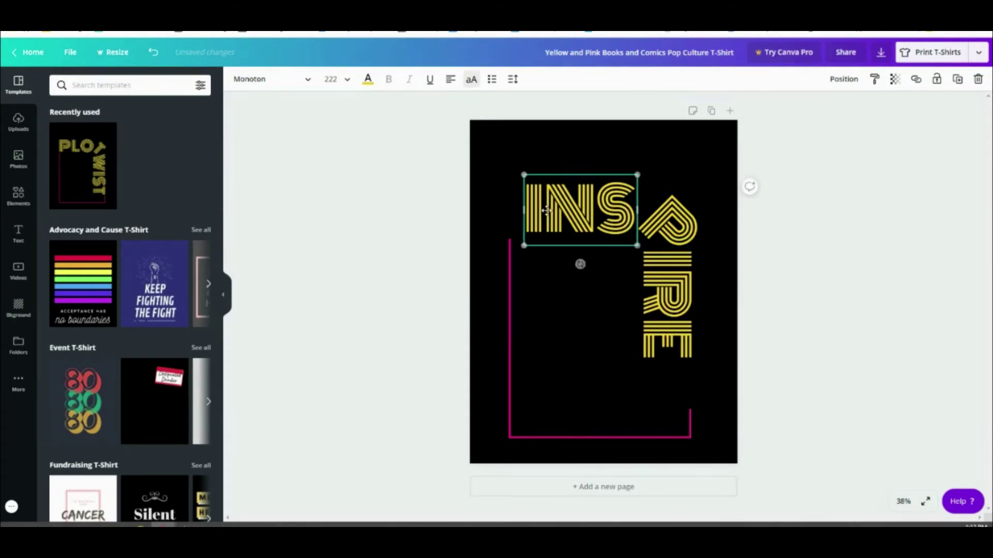
left_click_drag(581, 264, 585, 258)
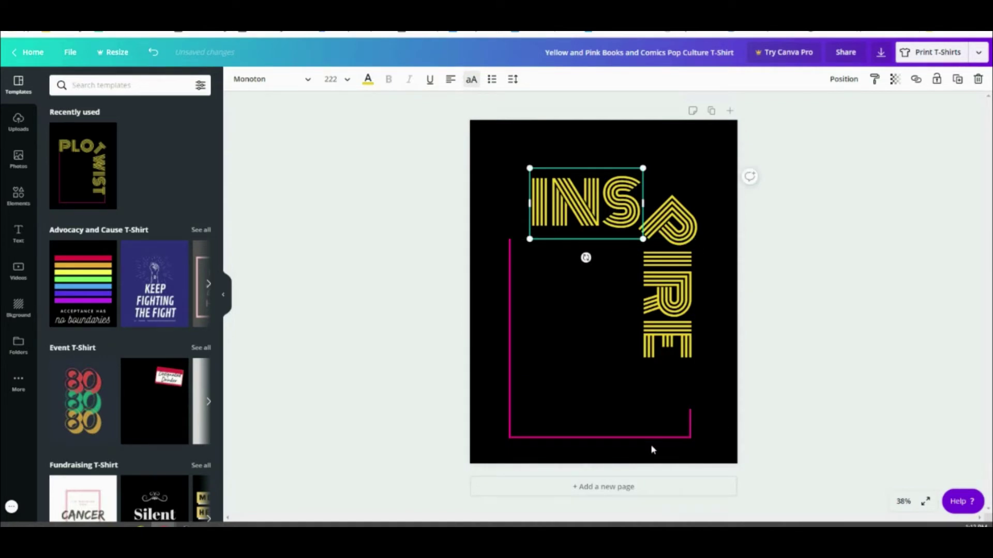
Move the pink line frame up and shrink it so it starts under the I of INS and ends below IRE.
left_click_drag(651, 438, 651, 393)
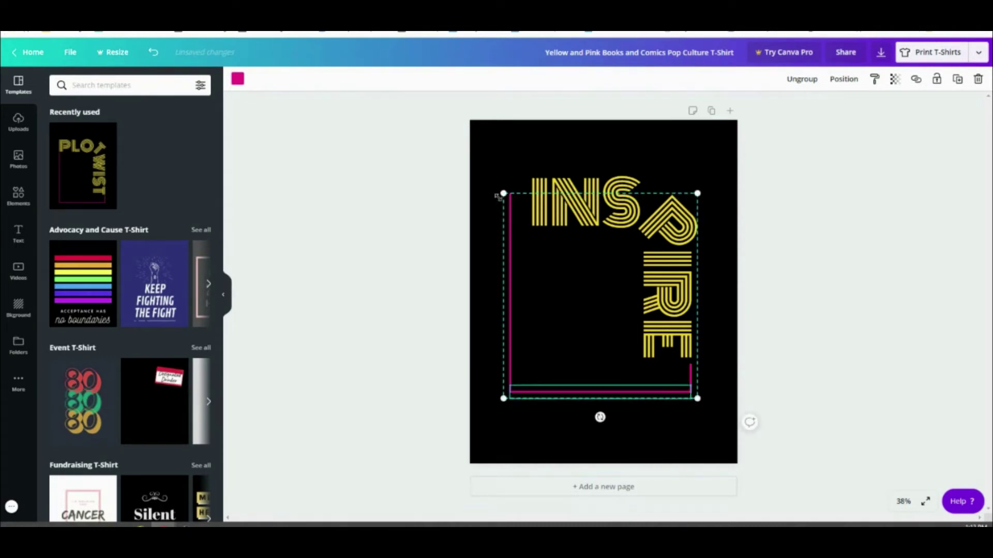
left_click_drag(503, 193, 530, 226)
left_click(647, 173)
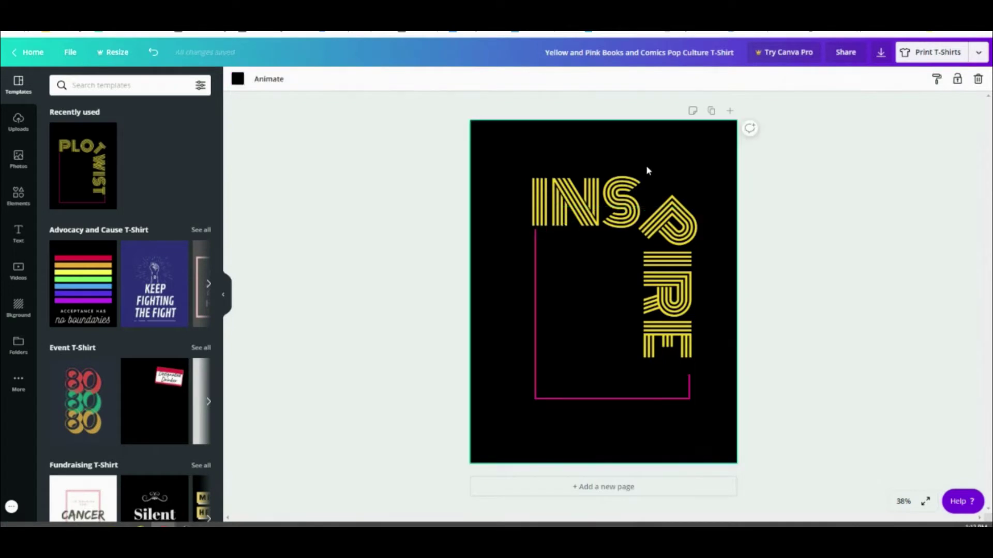
Change the color of the INS text to the light turquoise default color.
left_click(598, 195)
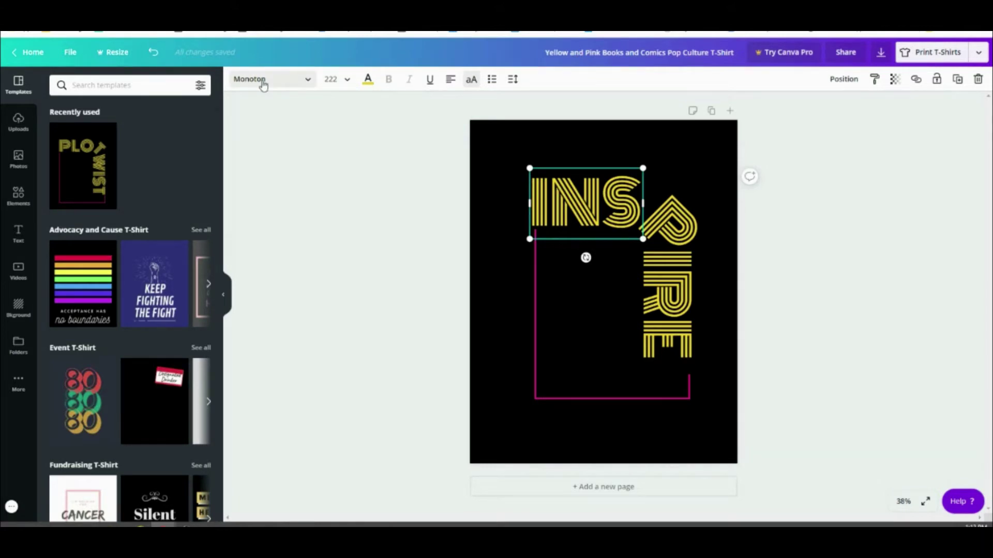
left_click(368, 83)
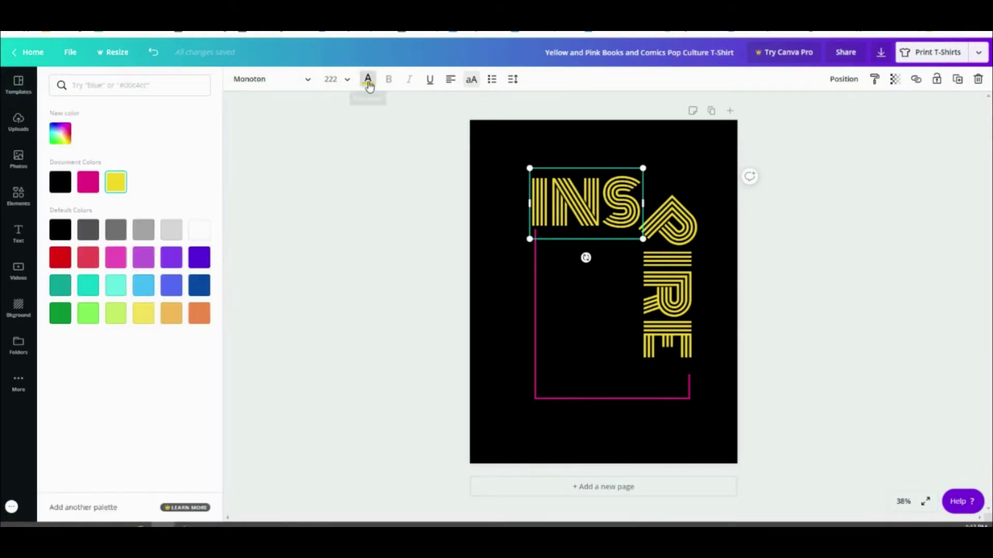
left_click(119, 292)
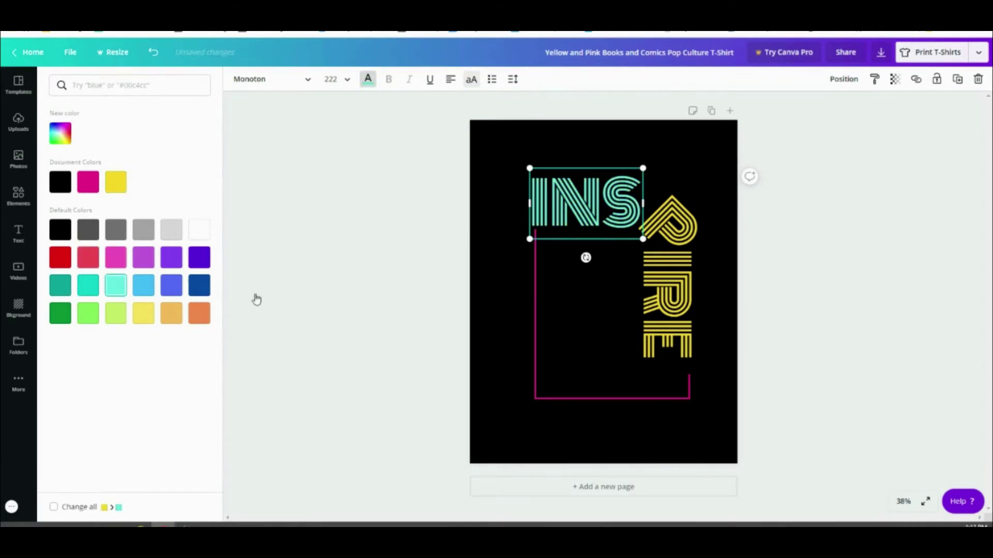
Widen the INS text box and set its letter spacing to 11, keeping the line height at 1.4.
left_click(512, 81)
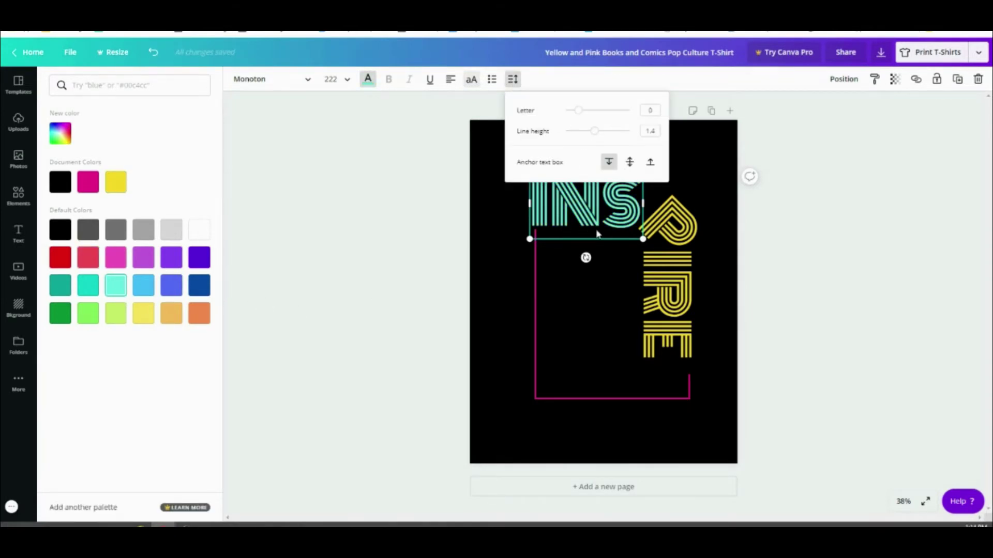
left_click_drag(580, 117, 607, 117)
left_click_drag(642, 286, 718, 204)
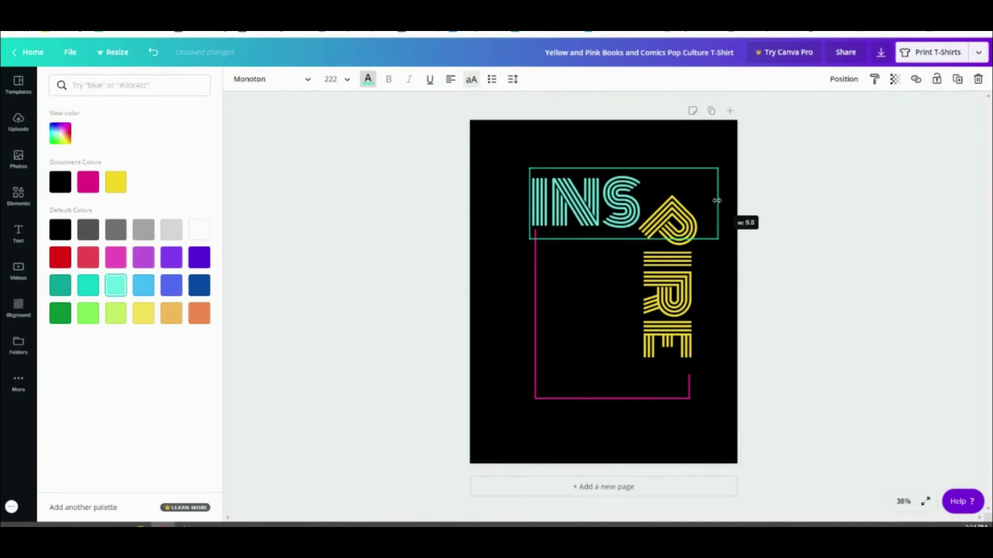
left_click(518, 83)
mouse_move(579, 115)
left_mouse_down()
mouse_move(616, 113)
mouse_move(580, 115)
left_mouse_up()
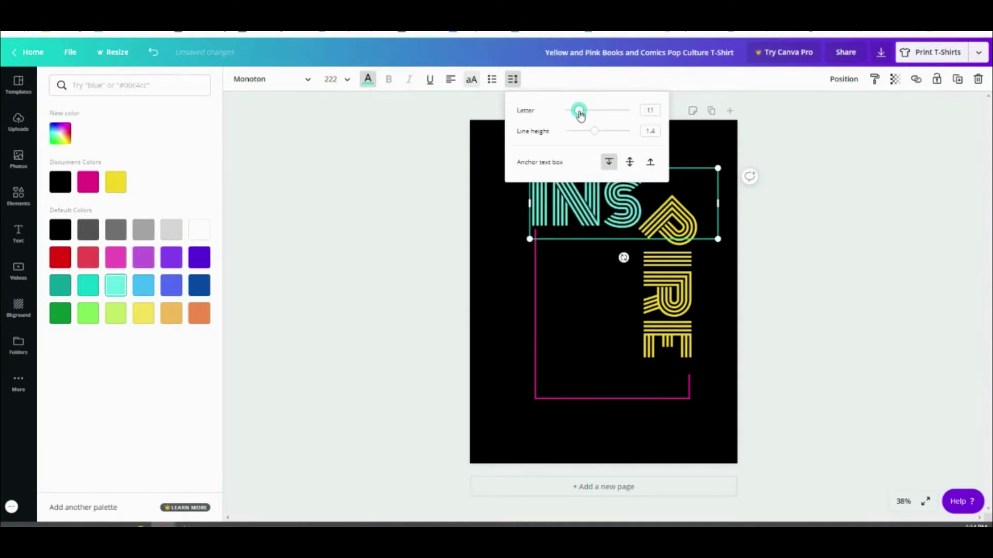
left_click(594, 132)
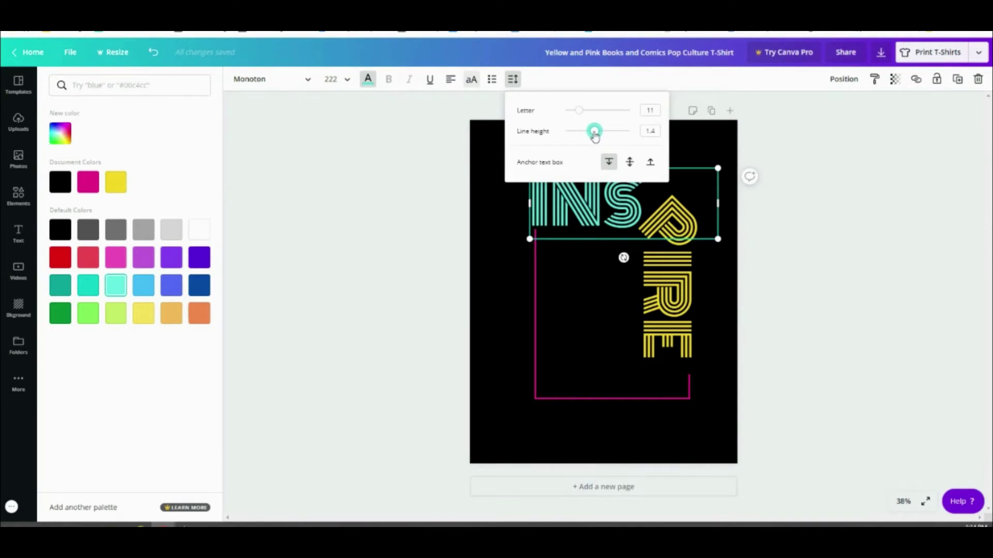
Move the INS text box up, add a second INS line to it, and tighten the line height.
left_click(608, 216)
left_click_drag(608, 216, 567, 185)
left_click(512, 79)
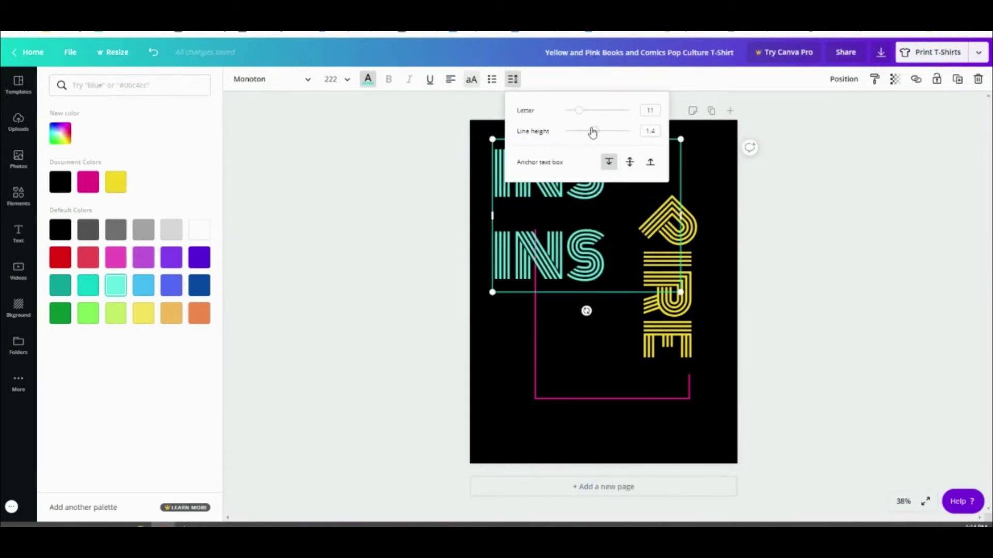
left_click_drag(599, 136, 569, 135)
Delete the second INS line from the turquoise text box.
left_click(608, 227)
double_click(583, 229)
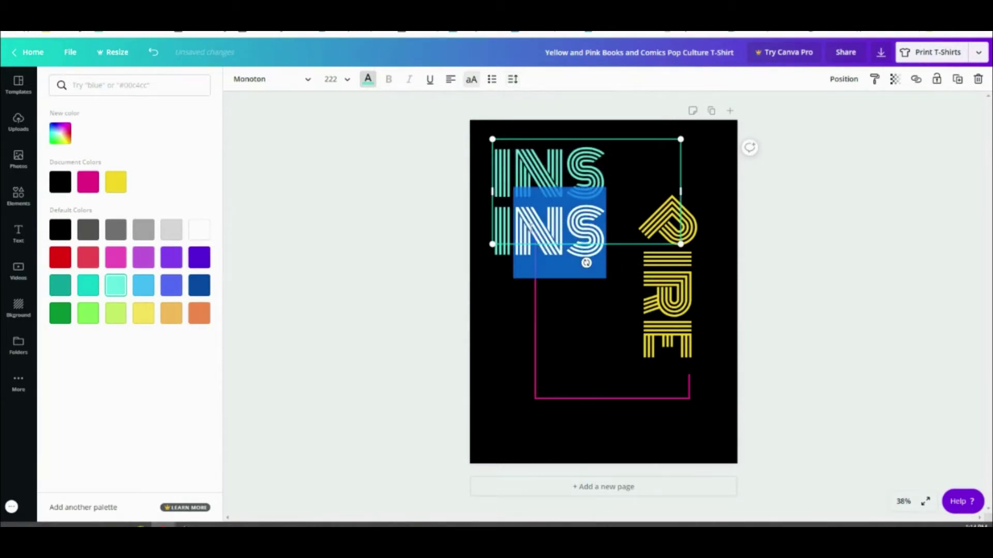
key("BackSpace")
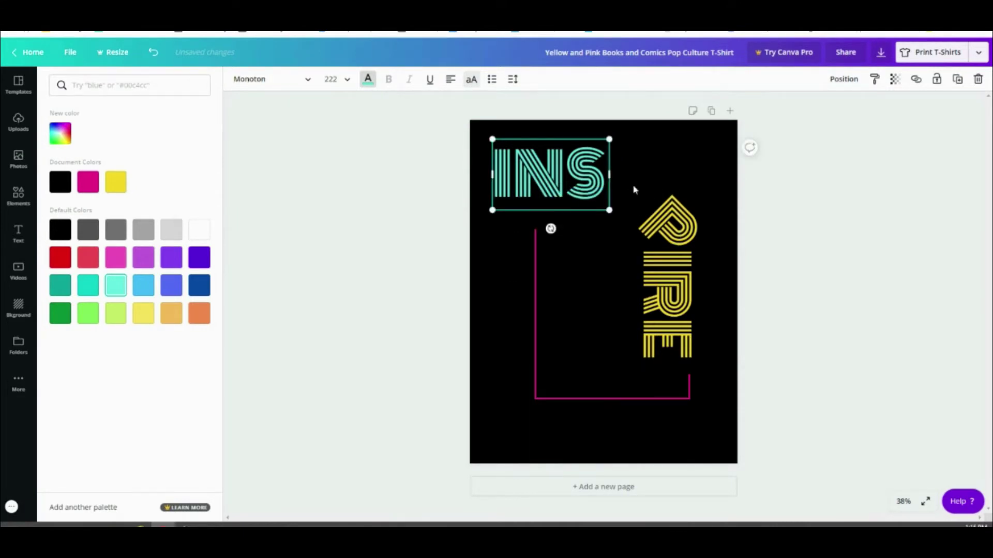
Move the turquoise INS text back beside the tilted P, directly above the pink frame, and deselect it.
left_click(559, 173)
left_click_drag(557, 136, 601, 166)
left_click(609, 131)
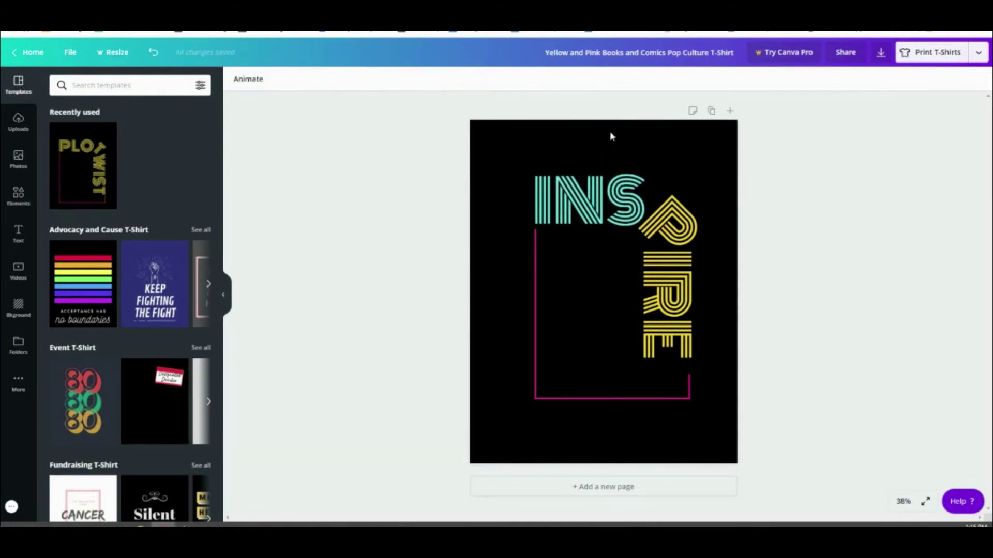
Rename the design as "inspire t-shirt".
left_click(626, 51)
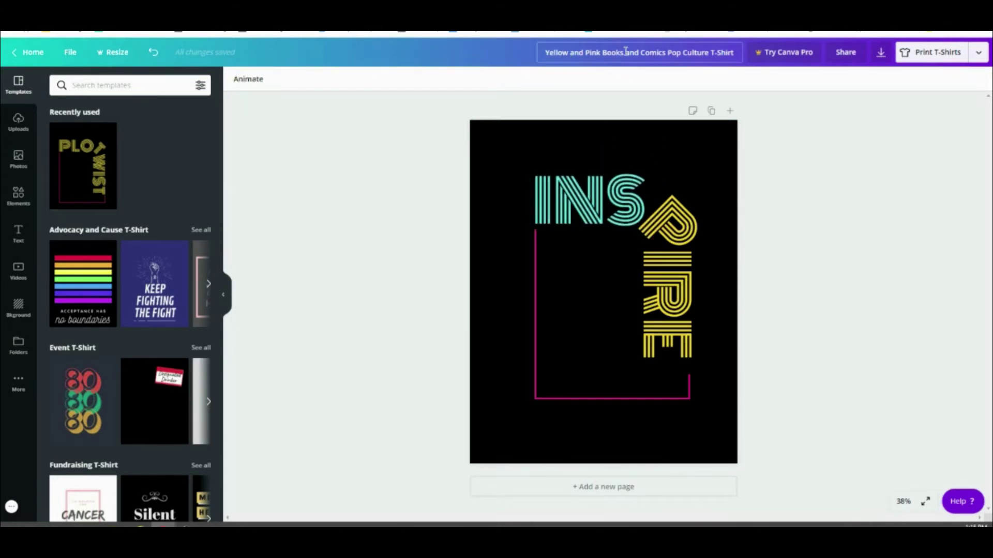
type("inspire t-shirt")
key("Return")
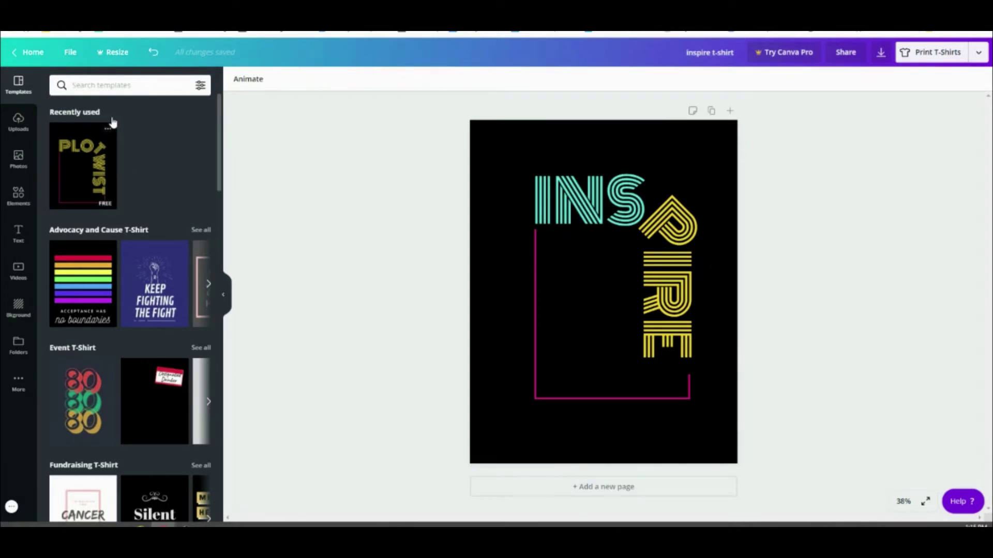
Add a second page to the design and apply the Cancer Research fundraising T-shirt template to it.
scroll(116, 295, "down", 1)
scroll(115, 295, "down", 1)
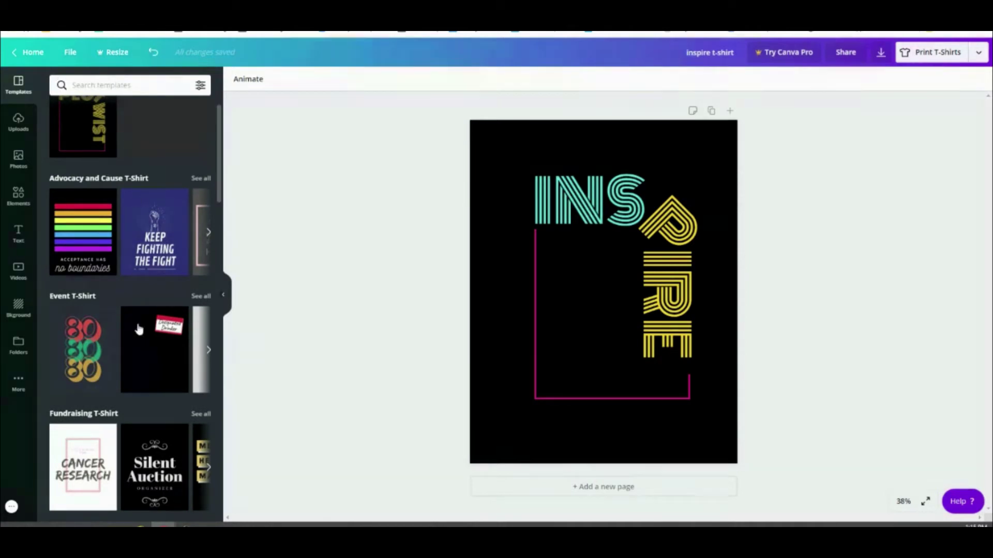
left_click(209, 350)
scroll(197, 352, "down", 3)
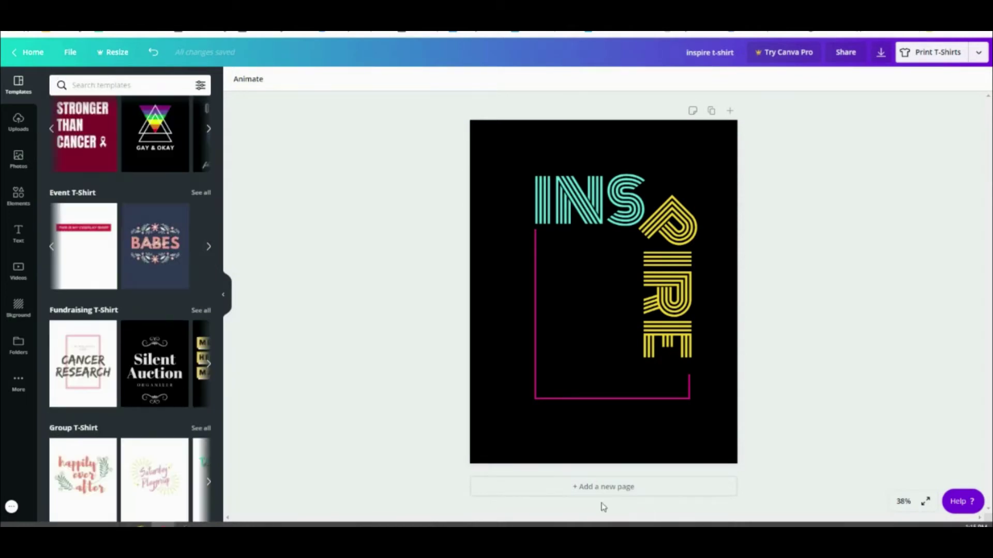
left_click(621, 487)
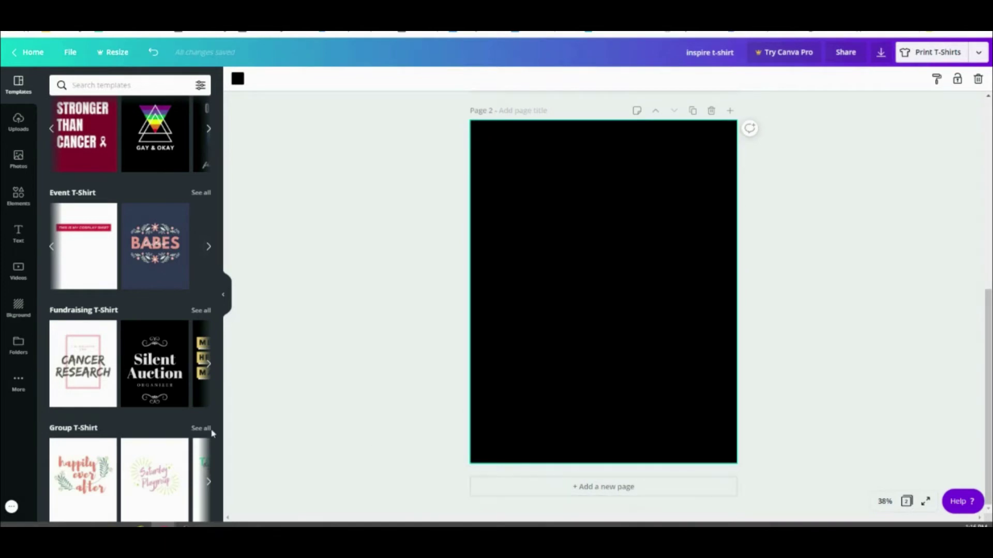
left_click(82, 378)
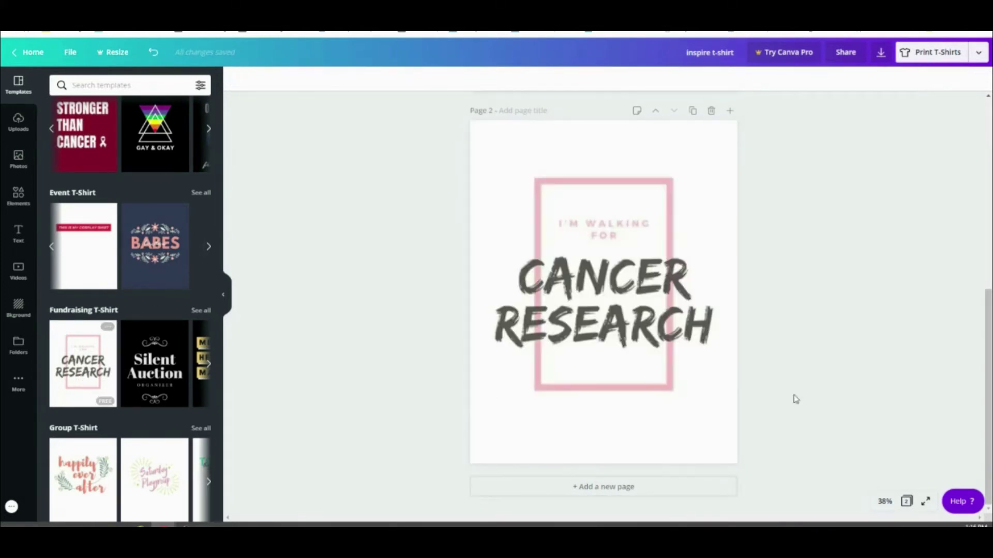
left_click(606, 292)
left_click(869, 249)
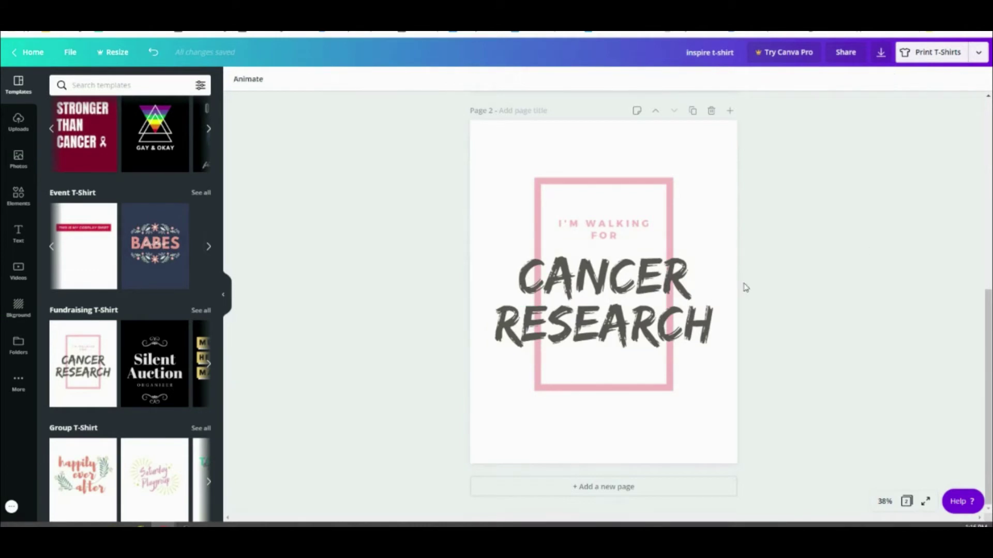
Delete the CANCER RESEARCH text box and undo the deletion.
left_click(564, 307)
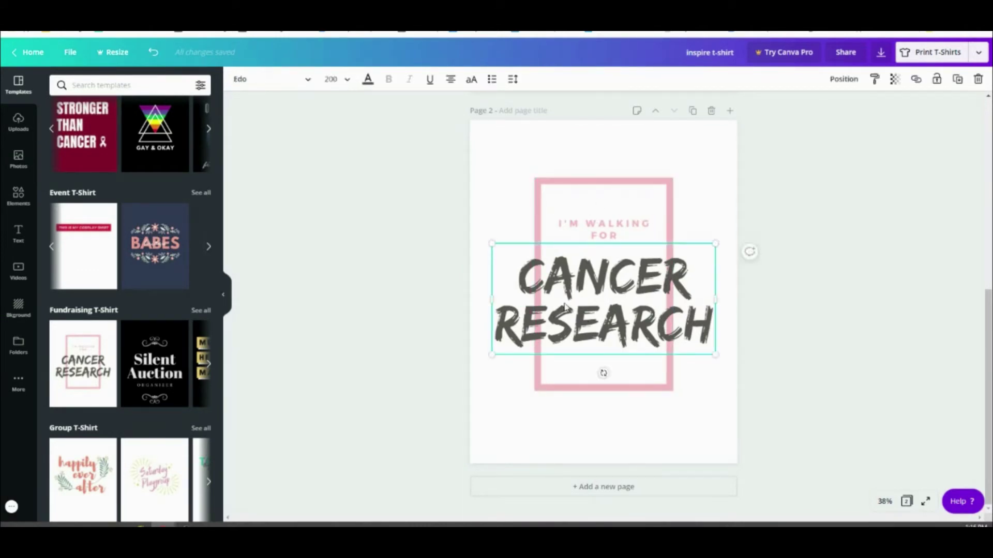
left_click(978, 80)
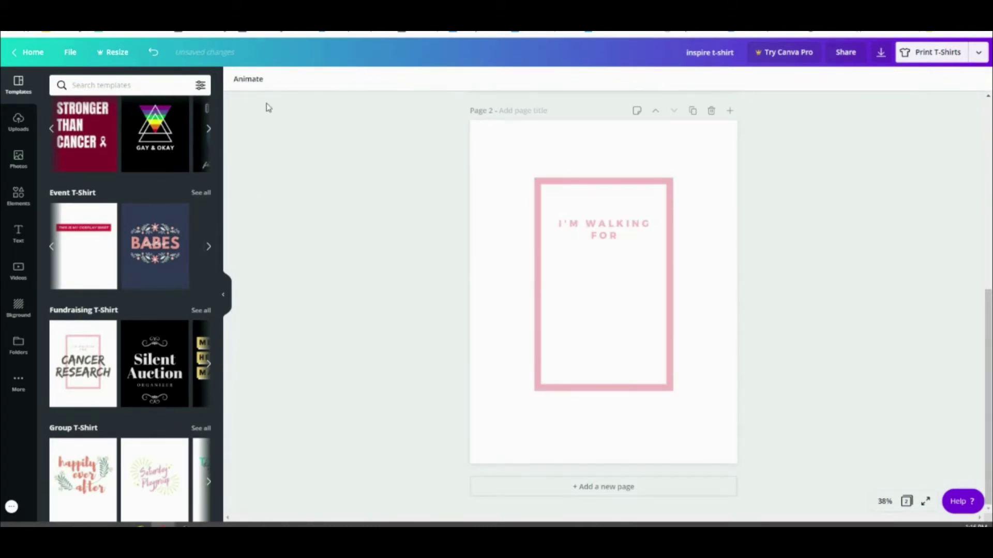
left_click(153, 53)
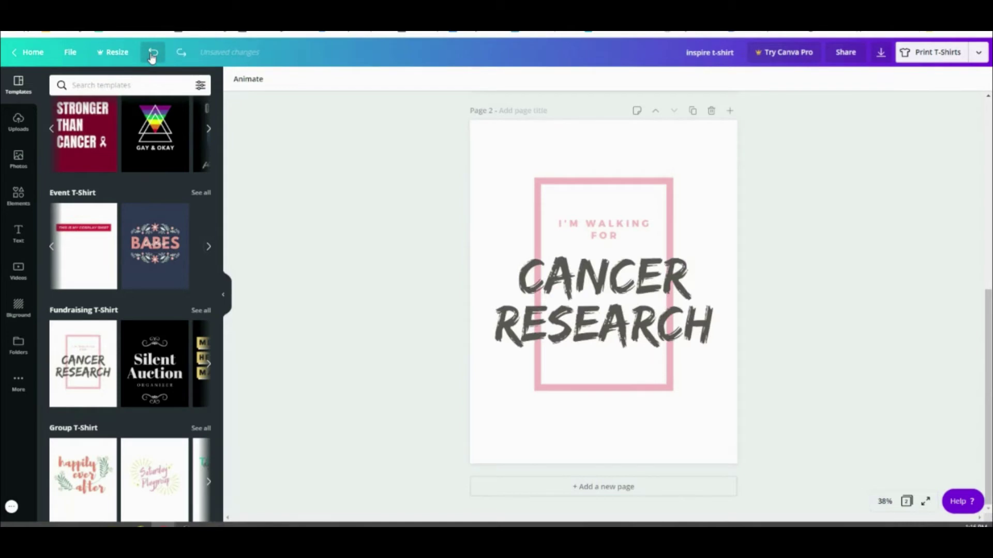
Duplicate the CANCER RESEARCH text, place the copy below the original, and undo the duplication.
left_click(666, 331)
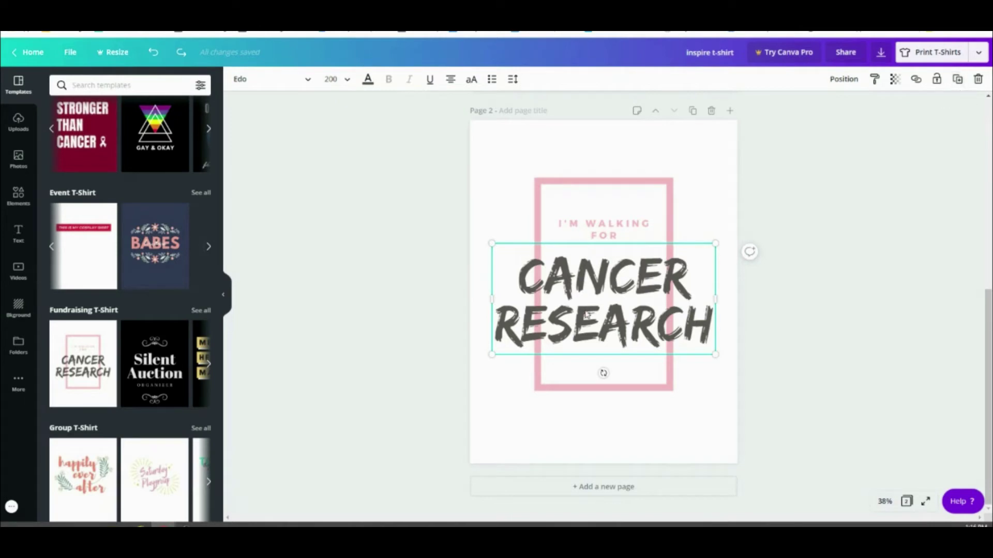
left_click(957, 80)
left_click_drag(618, 338, 618, 432)
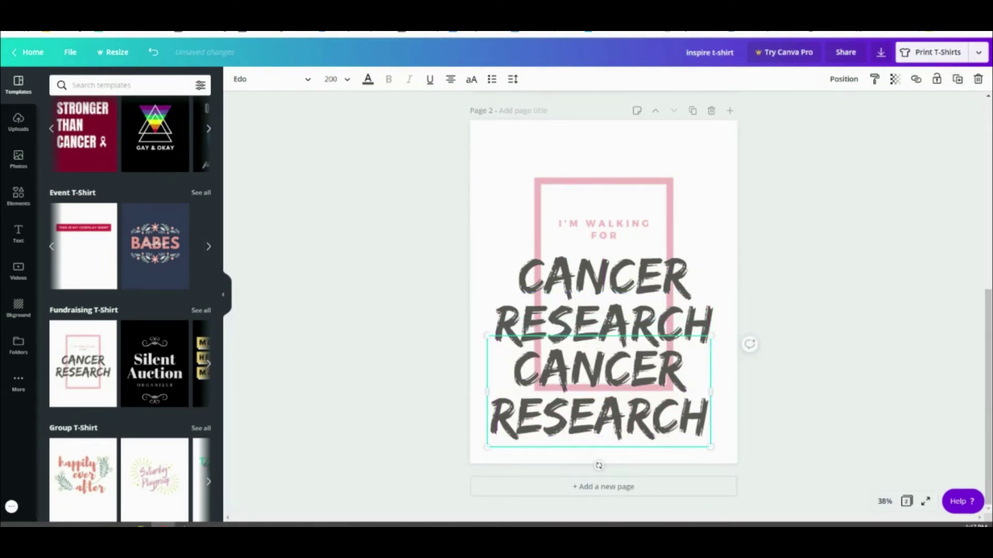
key("ctrl+z")
Nudge the pink frame up and the I'M WALKING FOR line down, keeping CANCER RESEARCH centered over the frame.
left_click(894, 79)
mouse_move(870, 109)
left_mouse_down()
mouse_move(805, 114)
mouse_move(870, 111)
left_mouse_up()
left_click_drag(653, 299, 648, 399)
mouse_move(615, 238)
left_mouse_down()
mouse_move(605, 229)
mouse_move(616, 239)
left_mouse_up()
left_click_drag(666, 265, 665, 259)
left_click_drag(623, 216, 611, 242)
left_click_drag(623, 408, 628, 302)
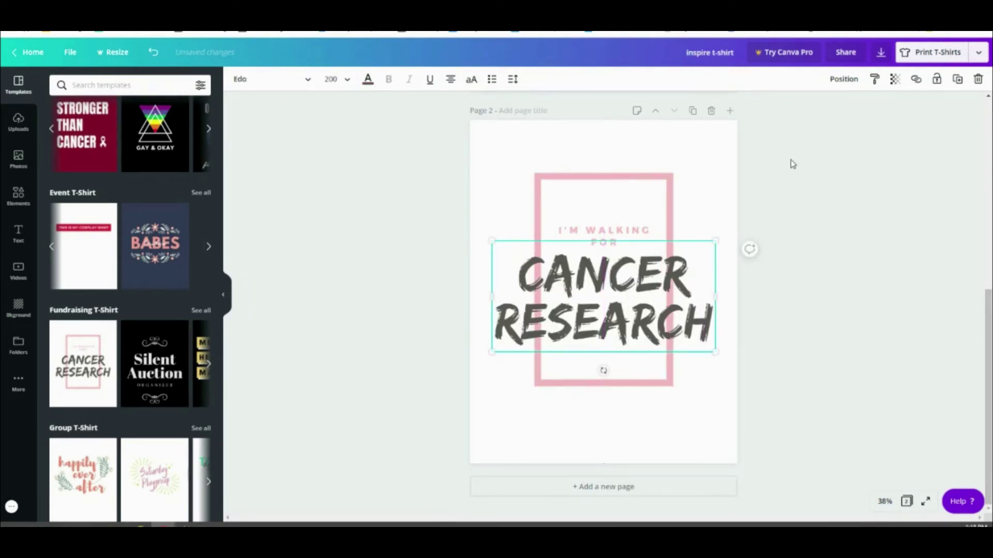
Send the CANCER RESEARCH text behind the pink frame and bring it forward again.
left_click(844, 80)
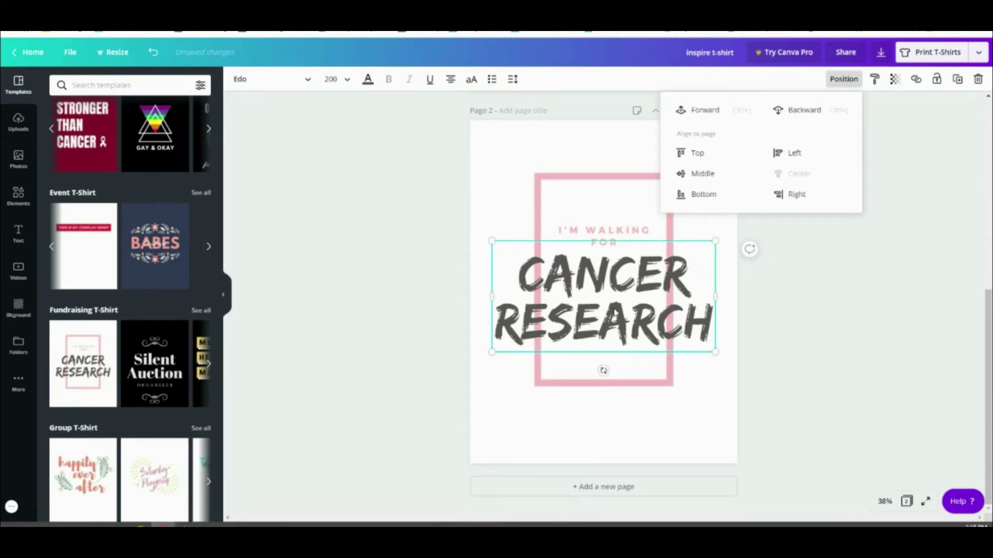
left_click(808, 113)
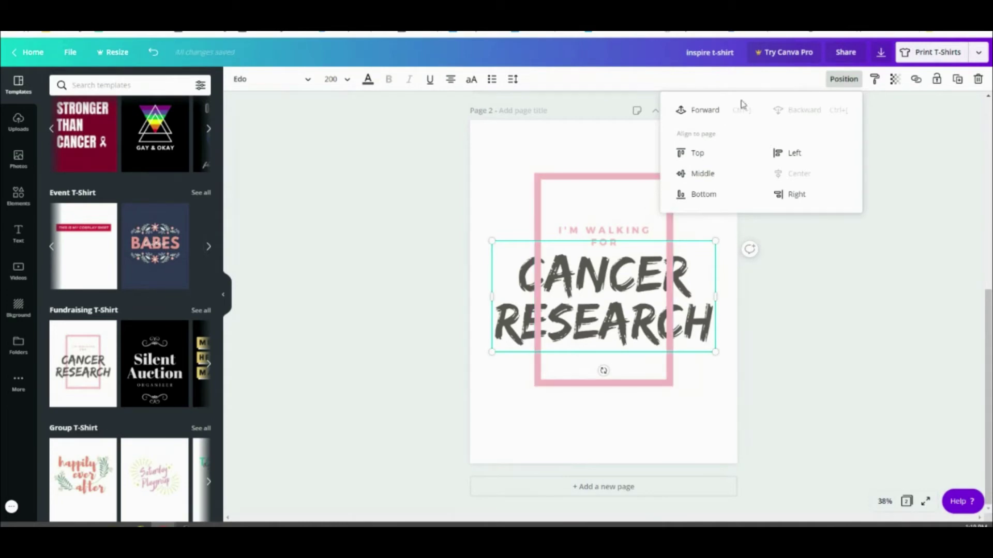
left_click(704, 112)
left_click(612, 219)
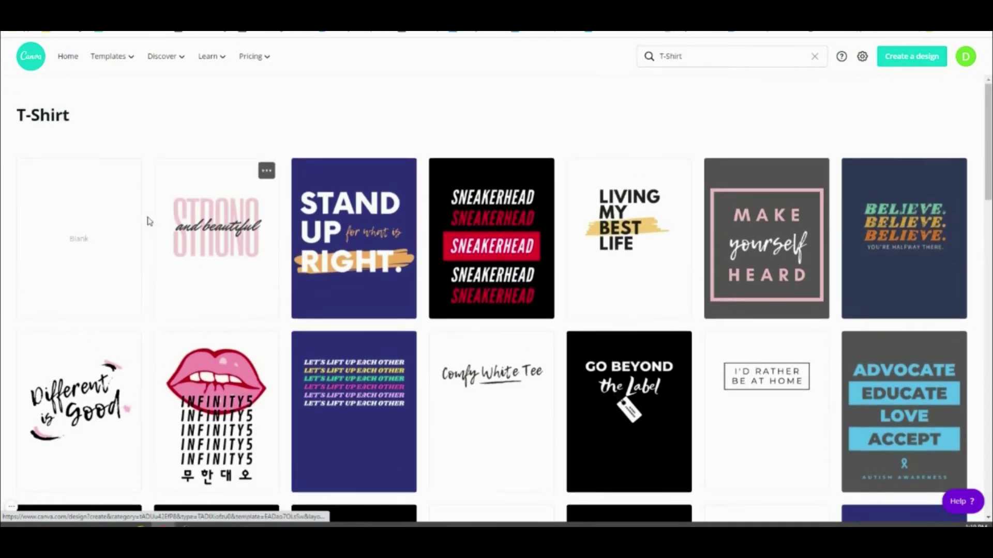
Start a new blank T-shirt design from the T-Shirt template gallery.
left_click(80, 244)
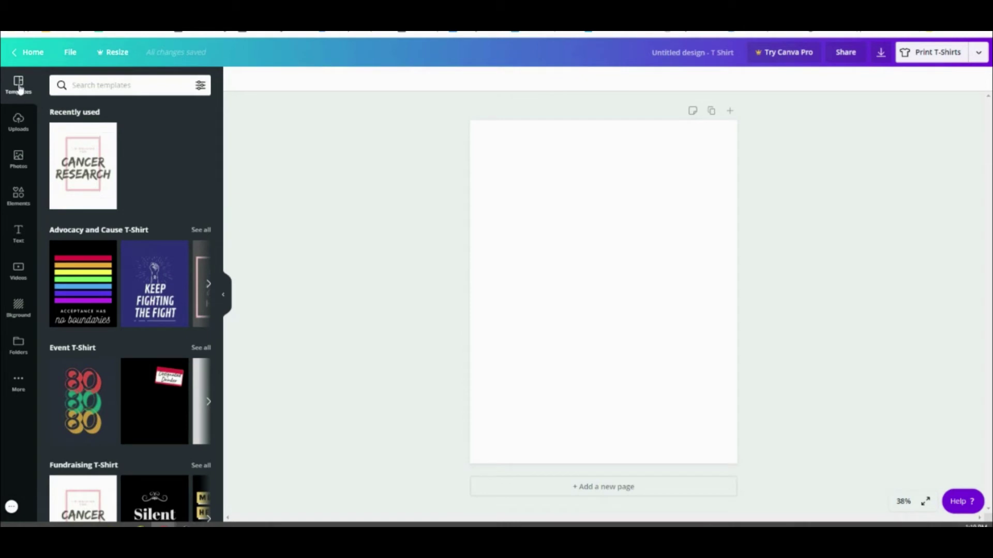
Look through the uploads, photos and elements libraries, including the color and animation filters for elements.
left_click(19, 121)
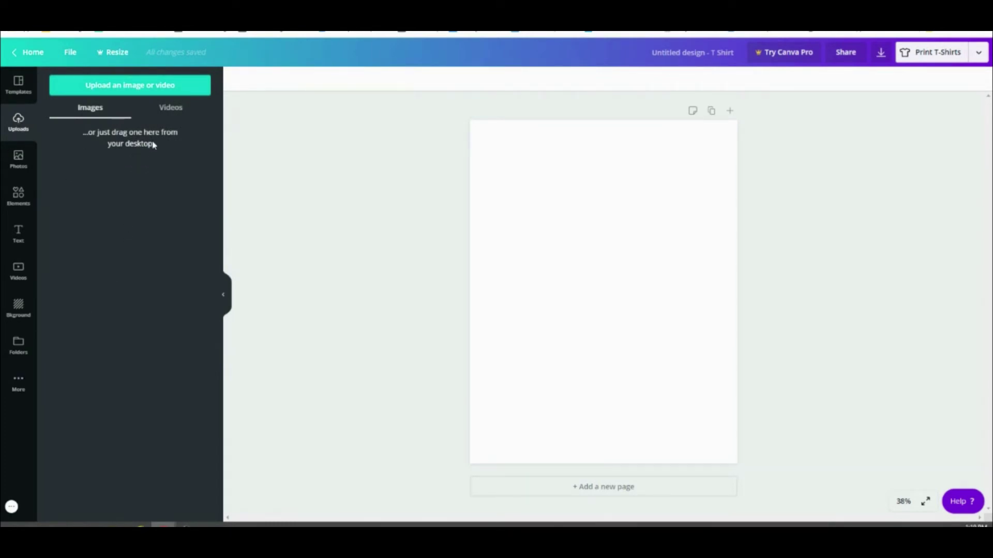
left_click(18, 159)
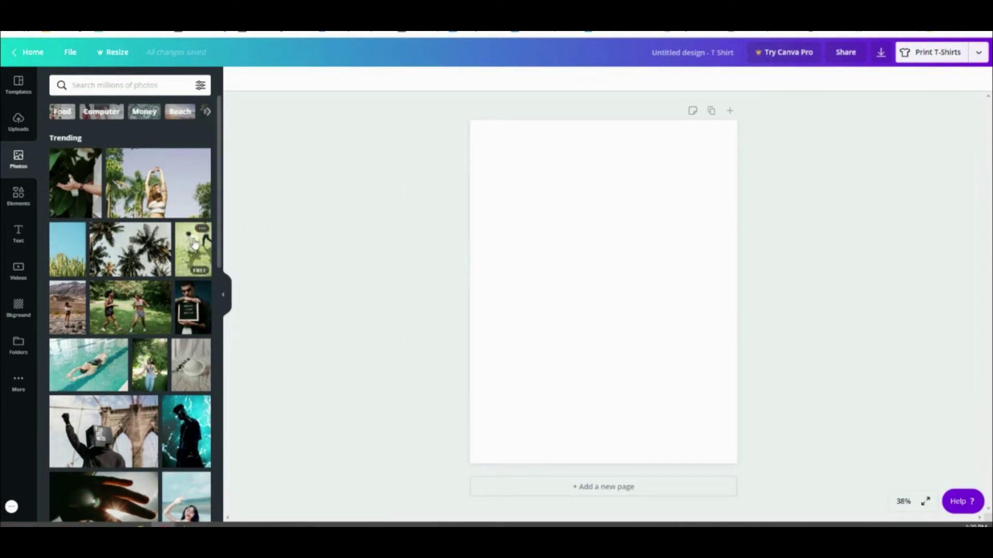
scroll(194, 243, "down", 10)
scroll(186, 259, "up", 10)
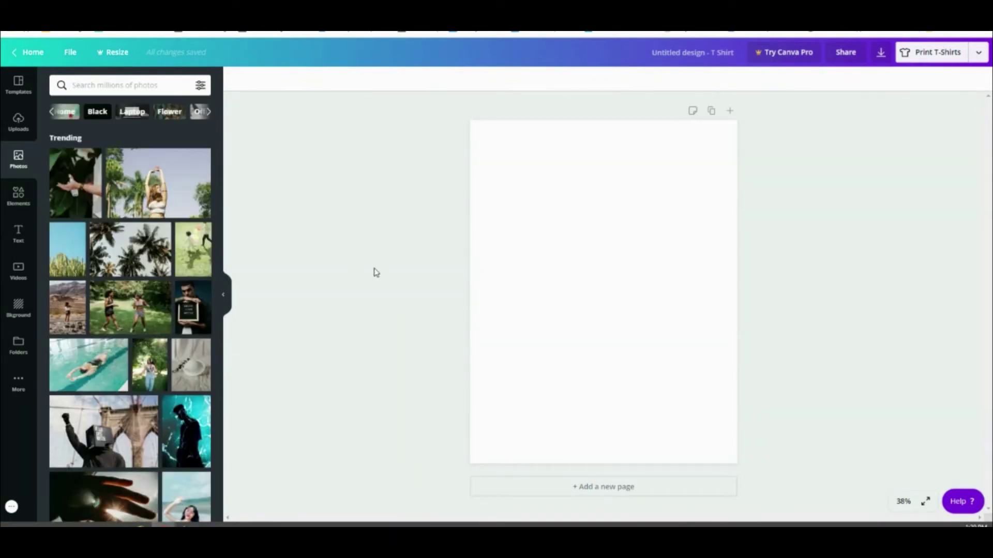
left_click(18, 197)
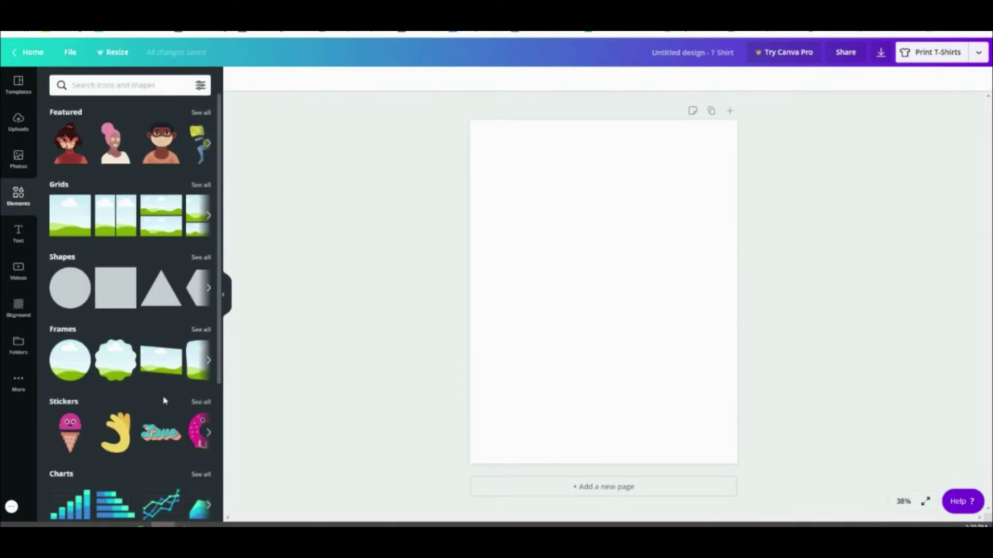
scroll(184, 412, "down", 6)
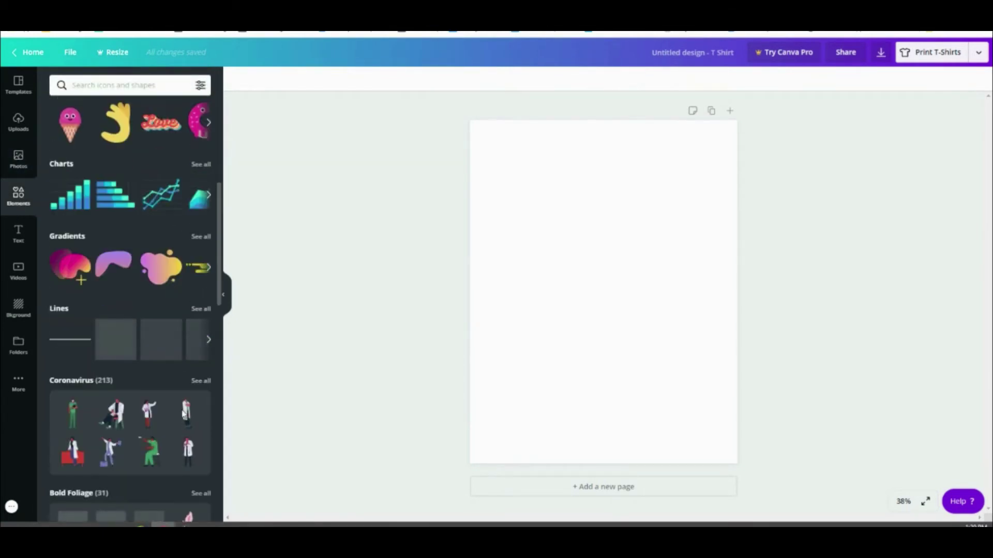
scroll(184, 413, "down", 3)
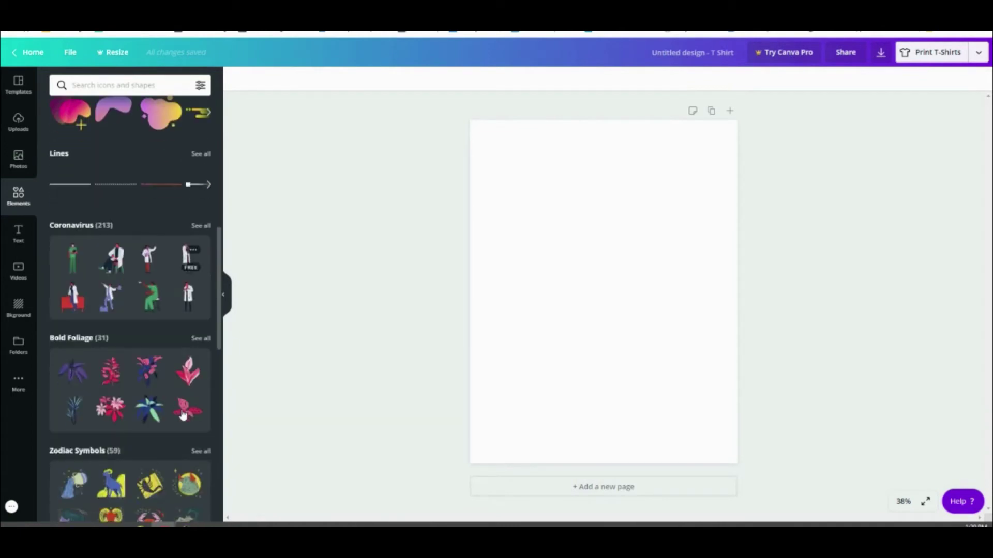
scroll(183, 412, "down", 1)
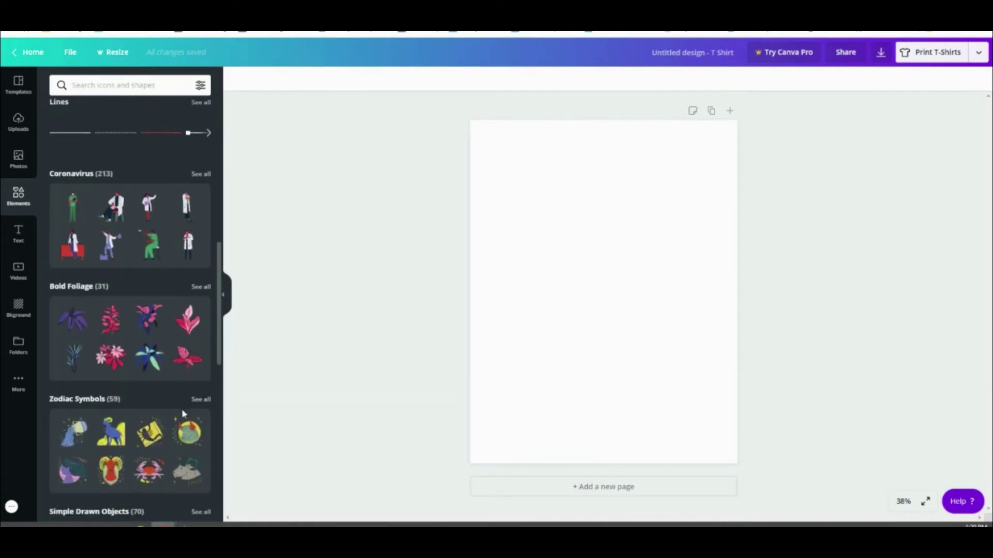
left_click(200, 85)
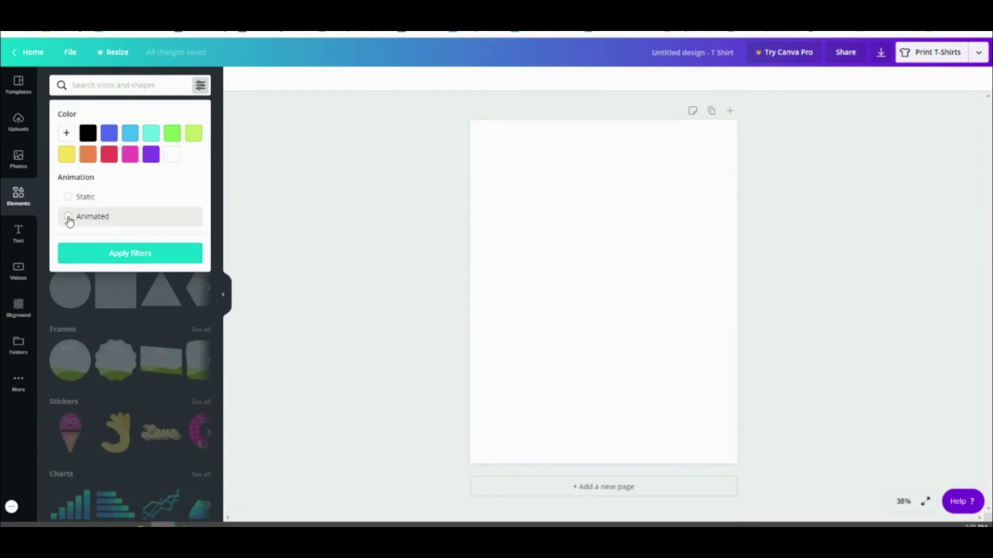
left_click(163, 84)
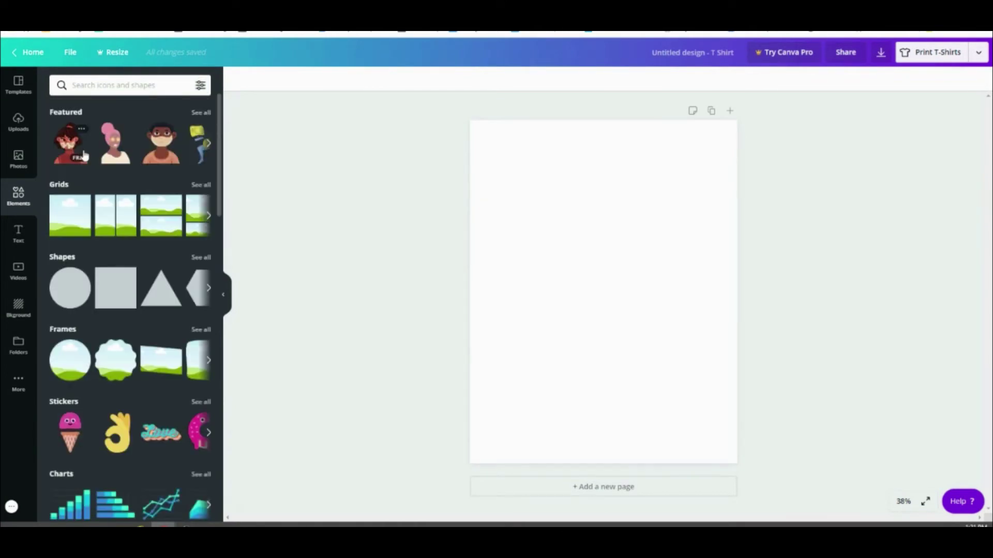
Search the elements for "yarn" and place the sitting cat with blue yarn and the orange wool ball side by side.
left_click(163, 85)
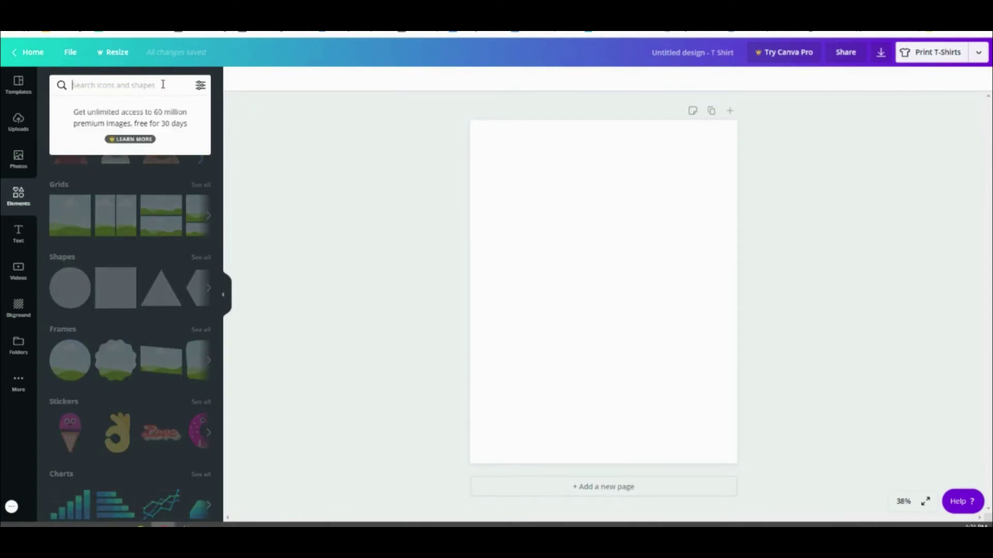
type("yarn")
key("Return")
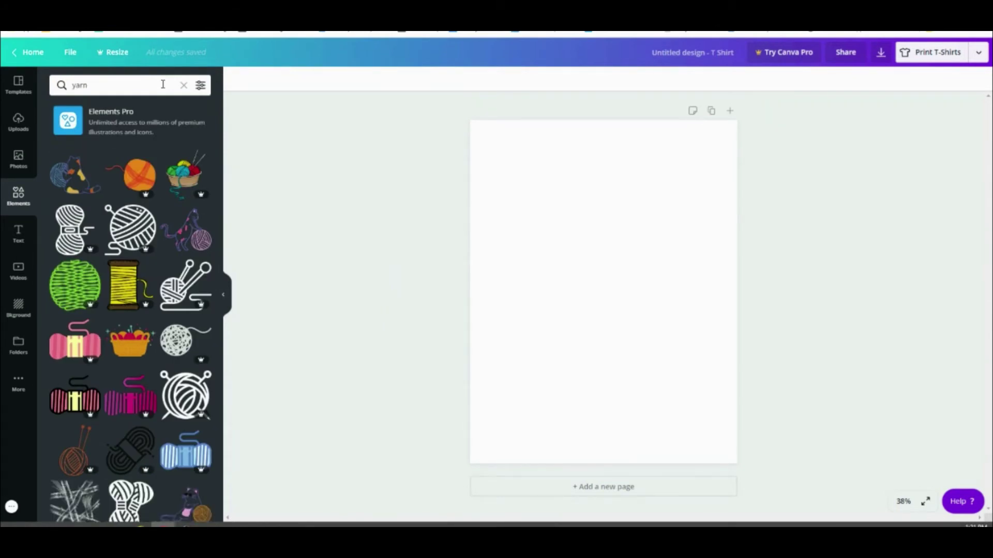
left_click(62, 177)
left_click(130, 175)
left_click_drag(625, 306, 601, 267)
left_click_drag(630, 213, 664, 272)
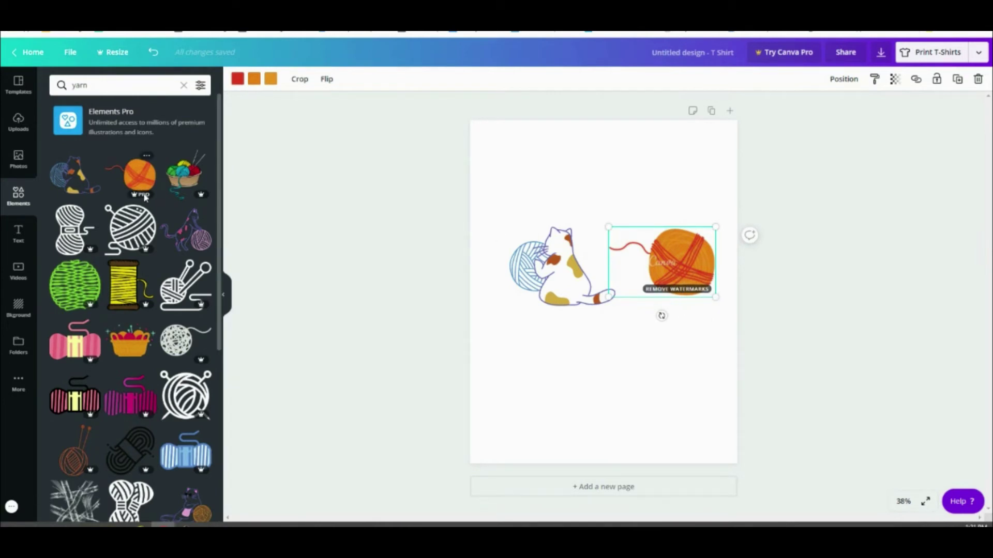
Check the orange wool ball's licensing details and delete the ball from the page.
left_click(147, 155)
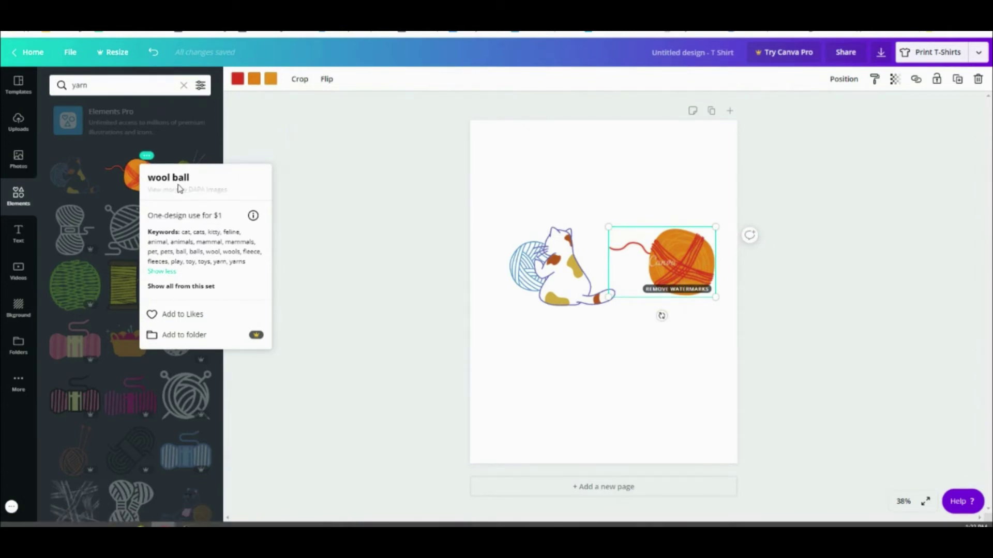
left_click(698, 274)
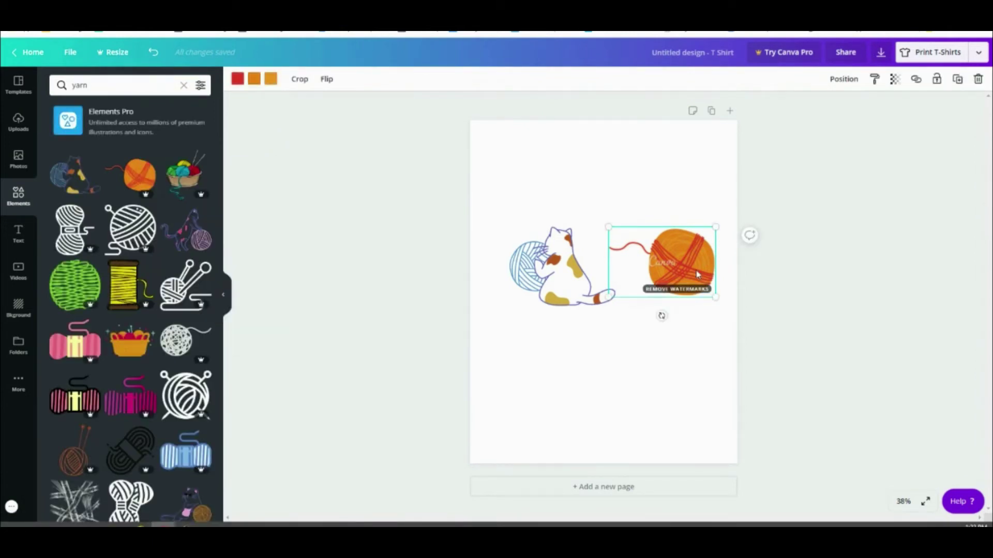
left_click(977, 78)
Move the sitting cat to the page's right side and add the standing cat with pink yarn on its left.
left_click_drag(563, 255, 663, 248)
left_click(594, 309)
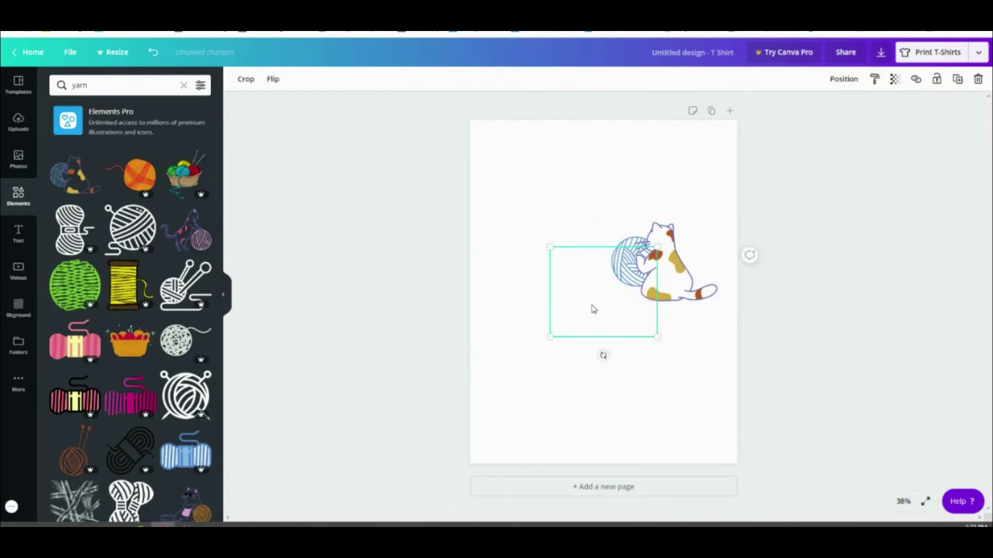
left_click_drag(594, 311, 546, 272)
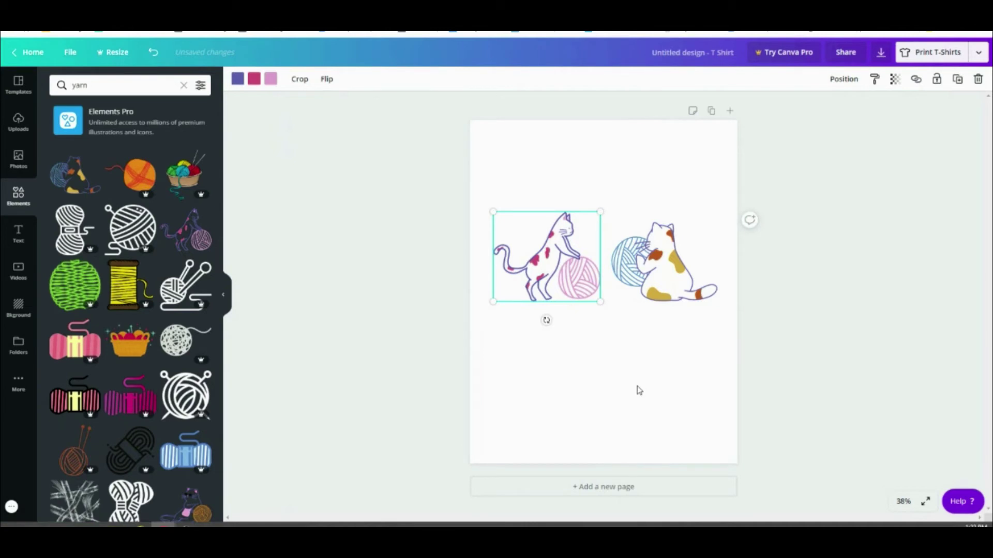
Look at the standing cat's color choices, the featured elements and the ready-made text combinations.
left_click(237, 79)
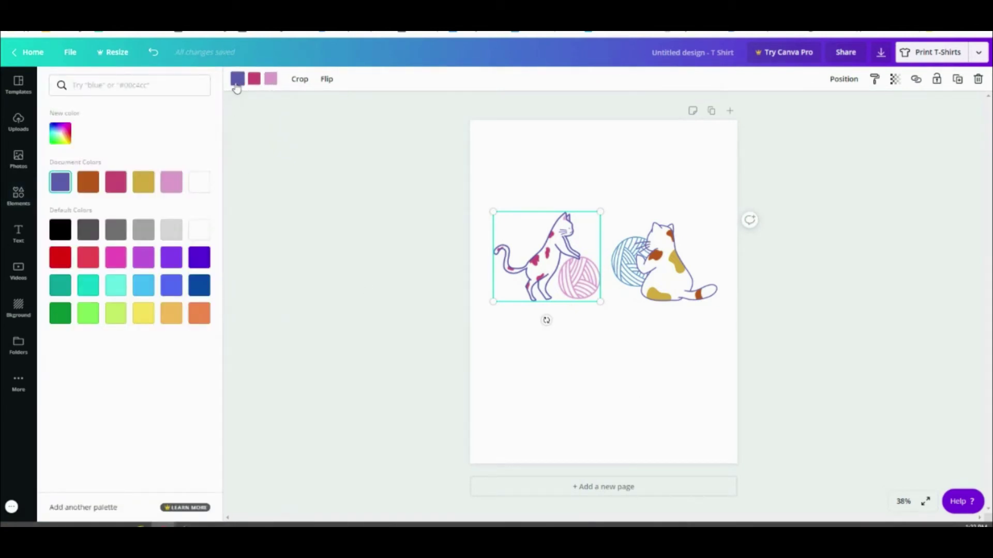
left_click(226, 104)
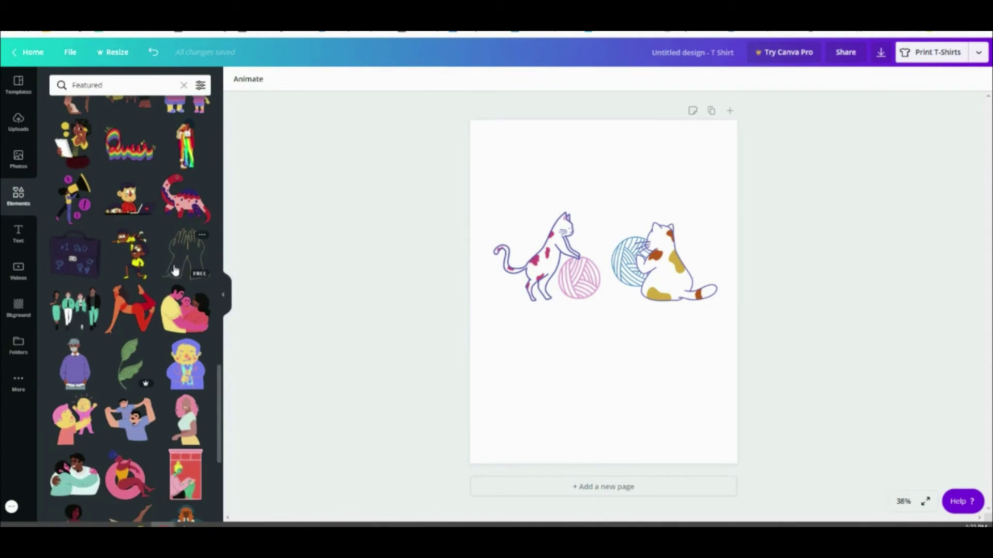
scroll(174, 270, "down", 5)
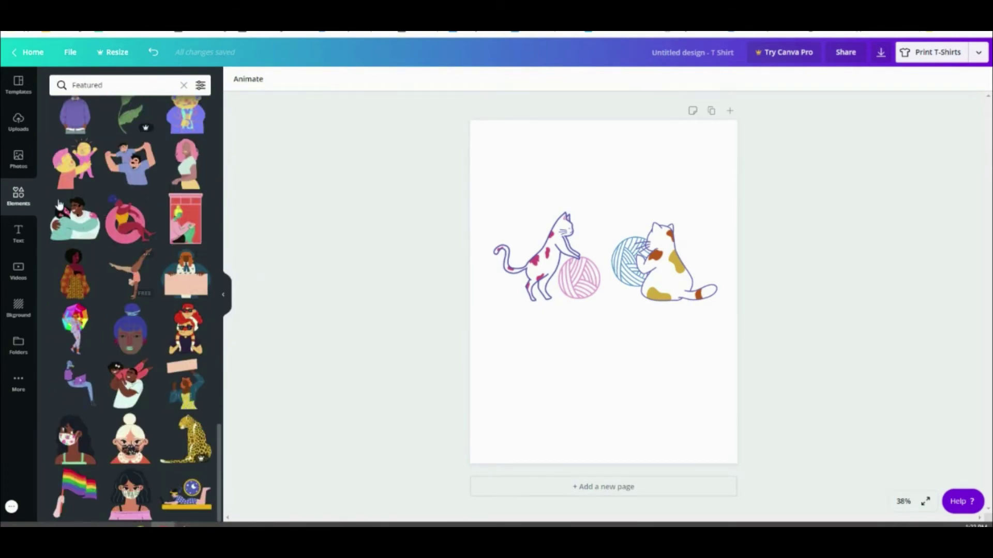
left_click(19, 243)
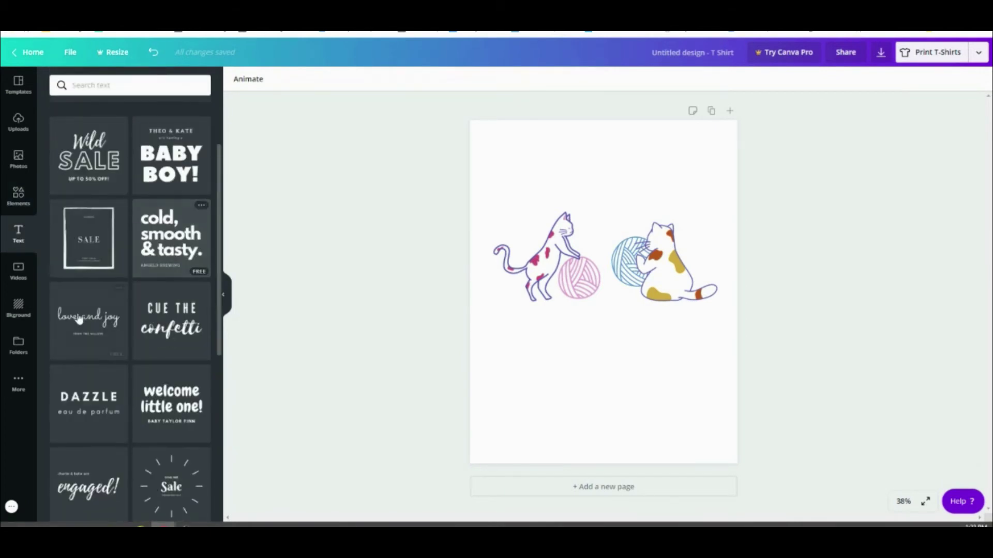
Add a heading reading "meow" below the two cats.
scroll(195, 410, "down", 3)
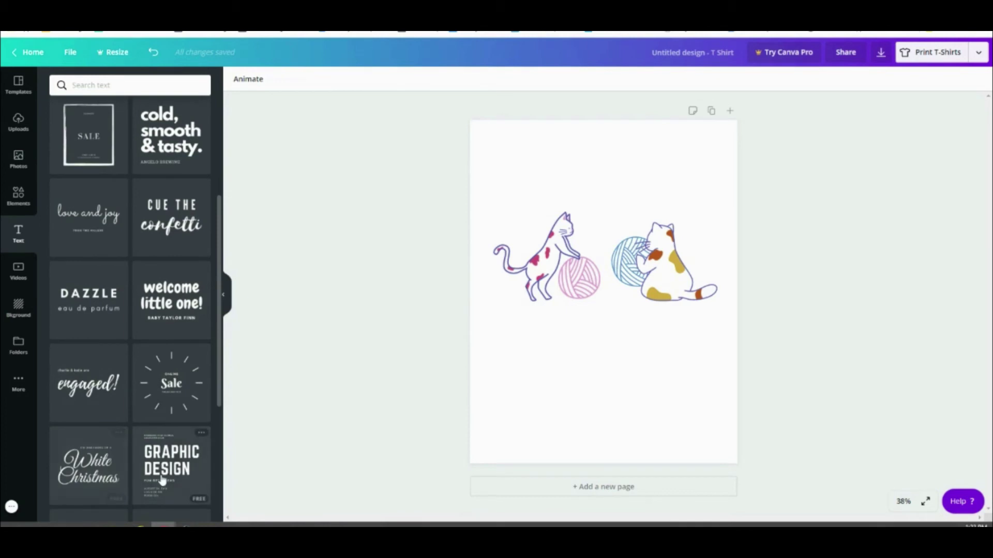
scroll(171, 465, "up", 5)
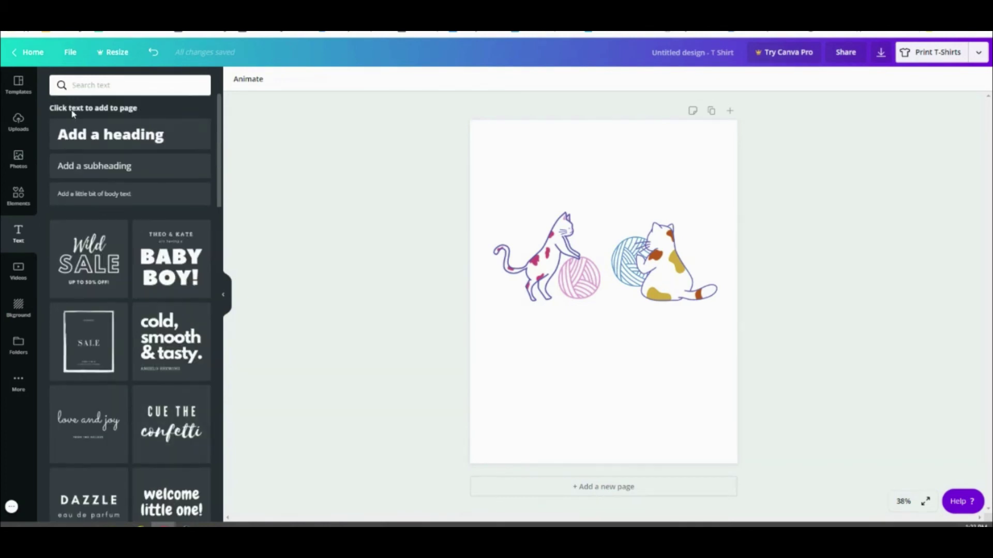
left_click(155, 149)
type("meow")
left_click(587, 350)
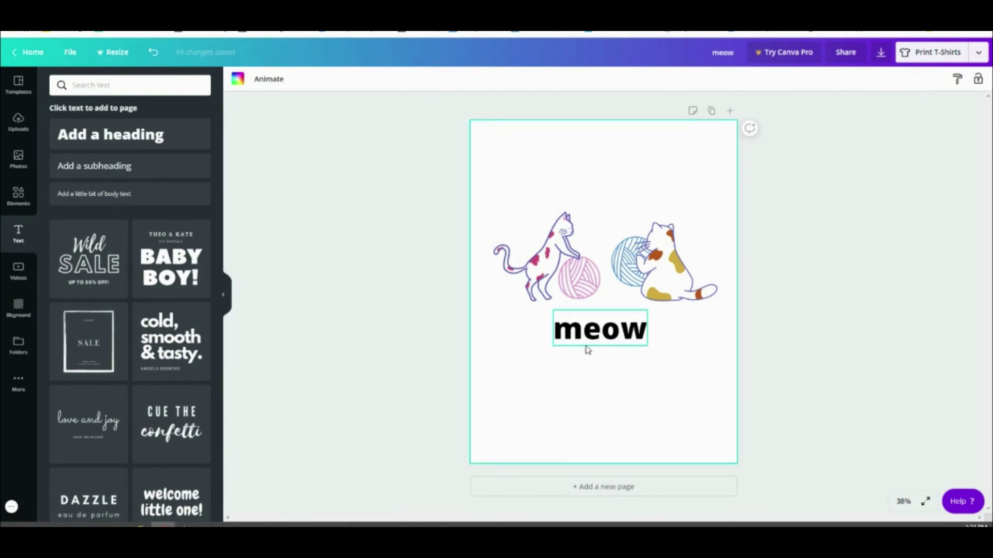
Reword the heading to "its meow", set its font to AC Real Adult and place it above the cats.
left_click(600, 331)
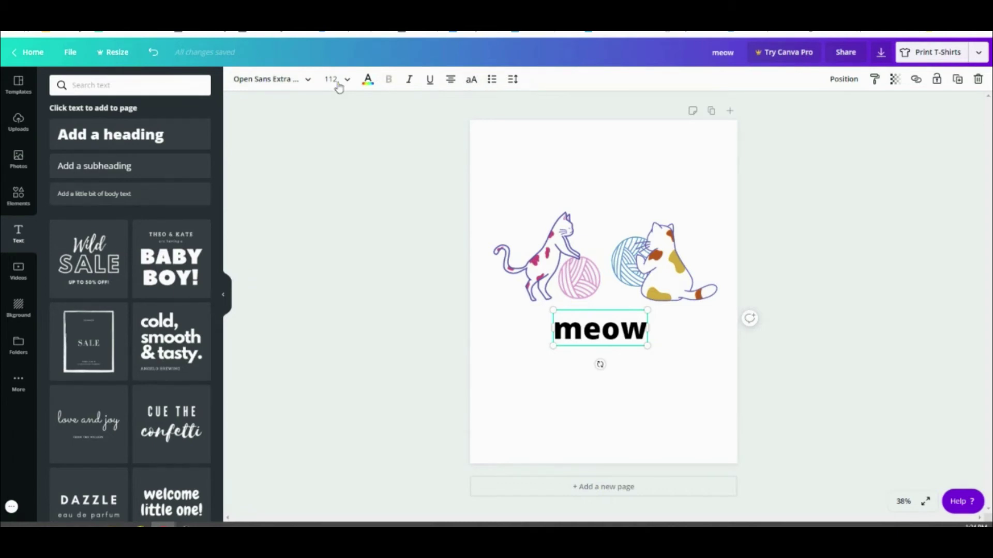
left_click(307, 82)
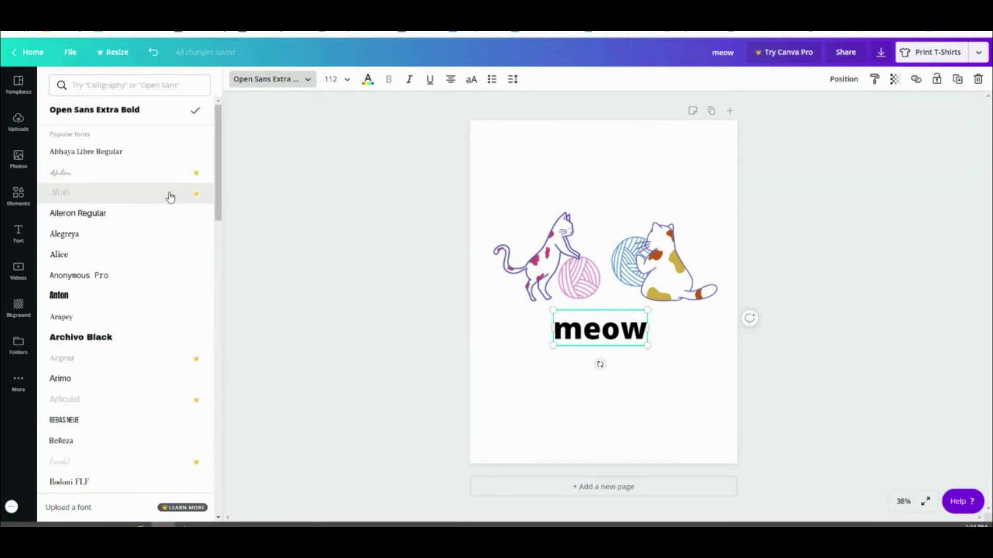
scroll(133, 217, "down", 3)
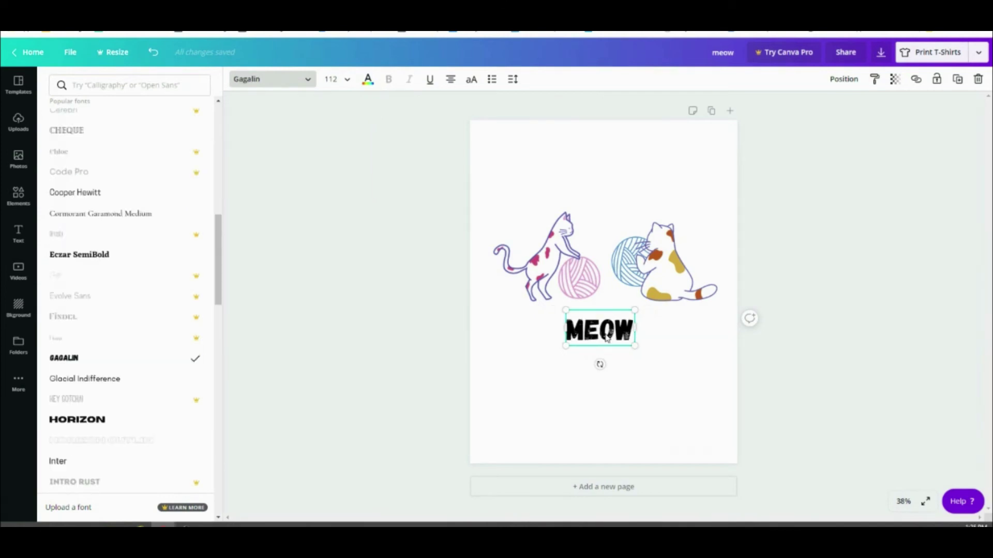
left_click_drag(600, 328, 598, 191)
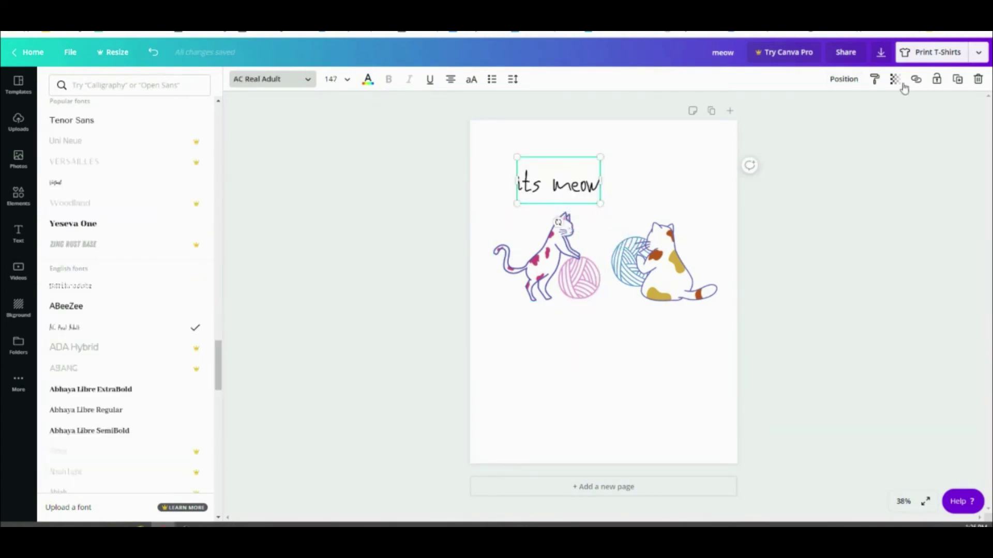
Try the page alignment options on the "its meow" text, ending with center and top.
left_click(843, 80)
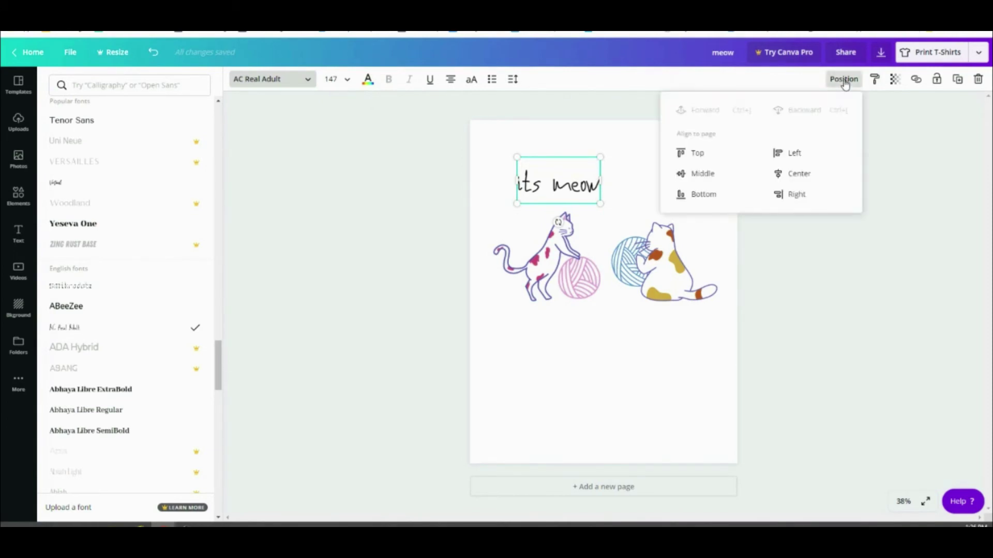
left_click(802, 179)
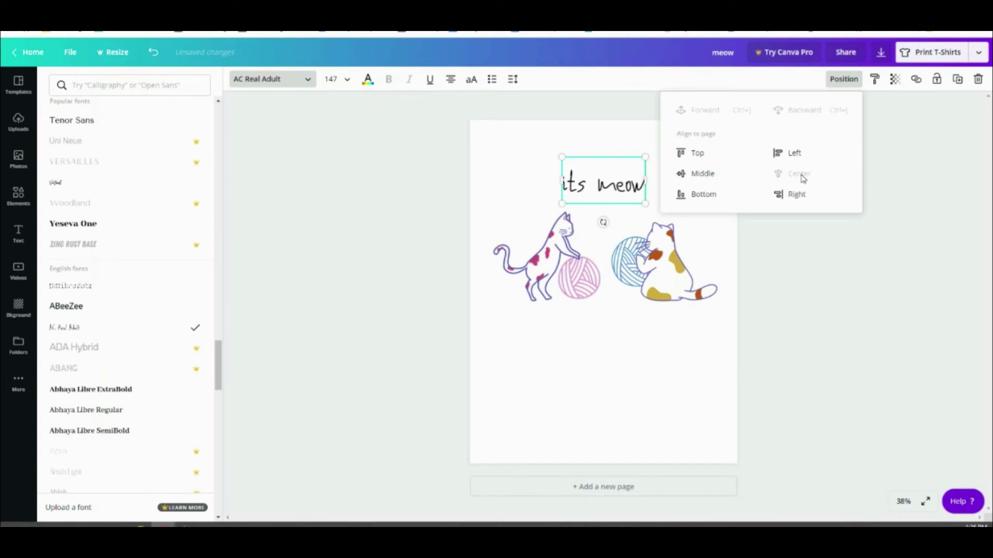
left_click(689, 156)
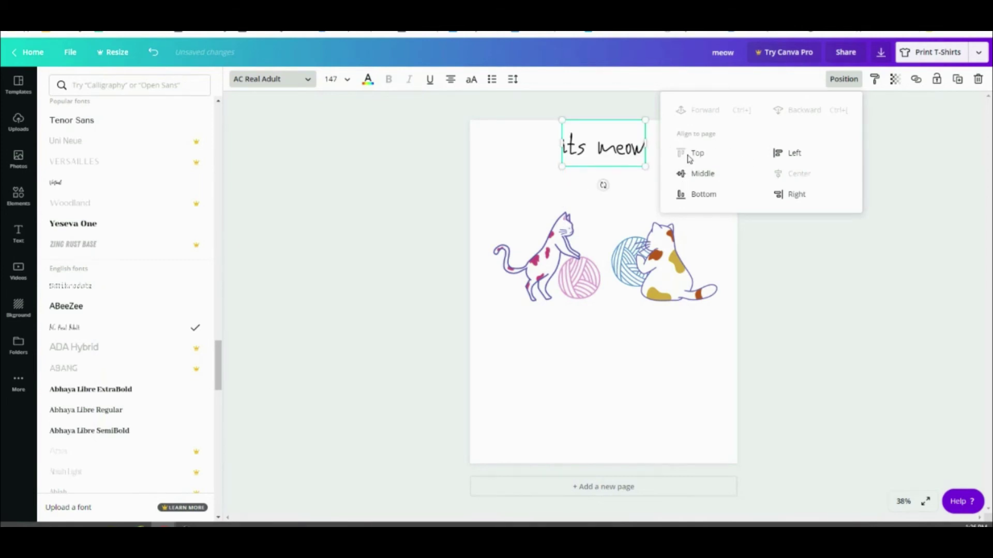
left_click(693, 175)
left_click(694, 193)
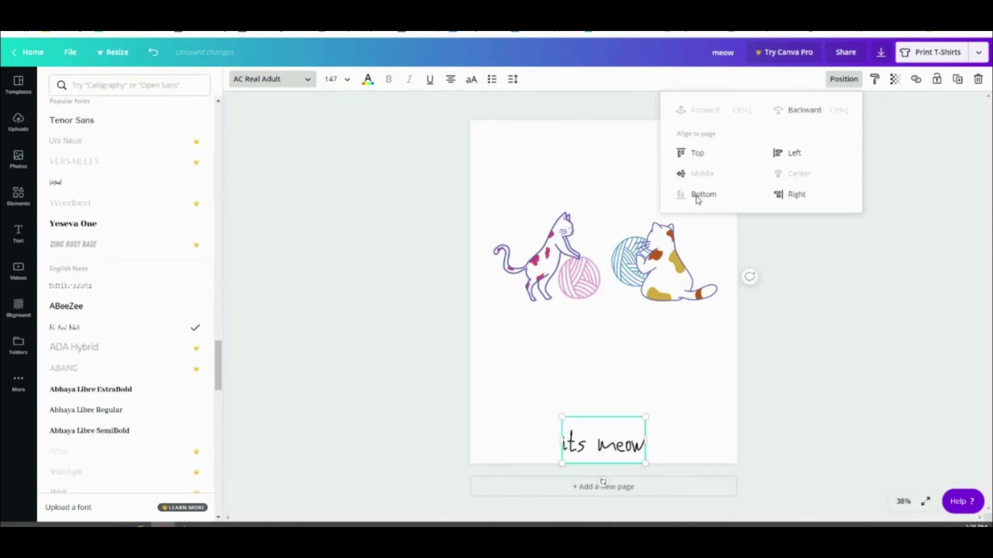
left_click(794, 154)
left_click(792, 195)
left_click(796, 177)
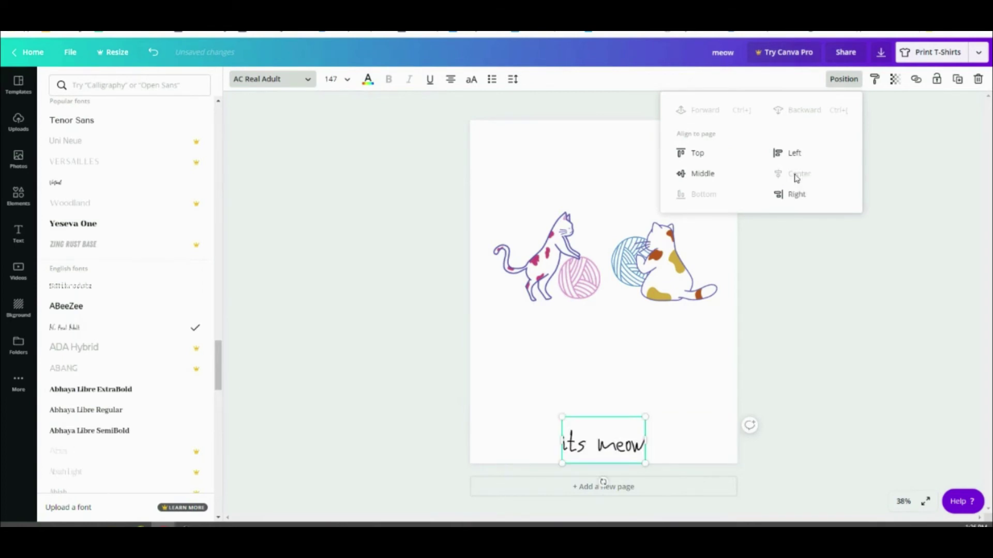
left_click(698, 155)
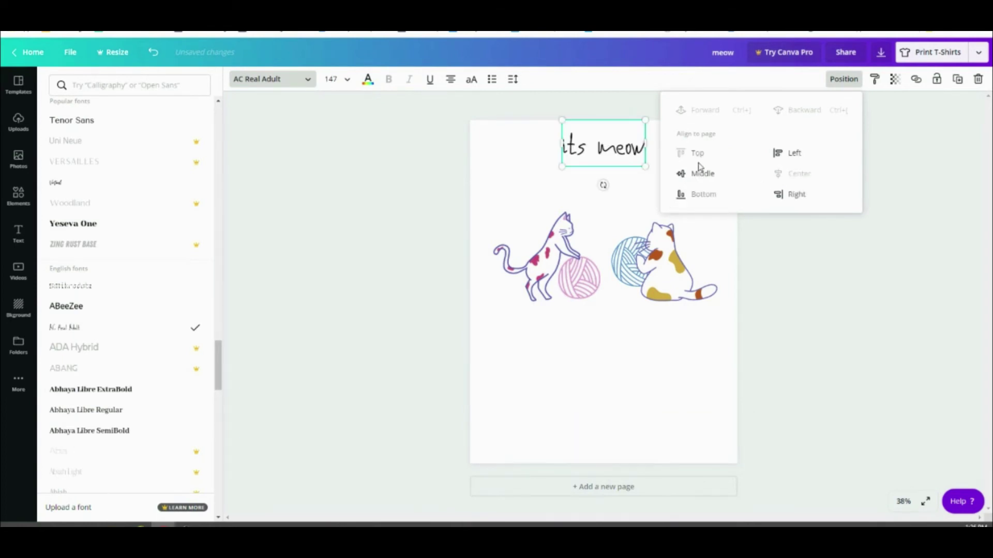
Move "its meow" down to just above the cats and add the text "or never" below them.
left_click_drag(586, 153, 620, 157)
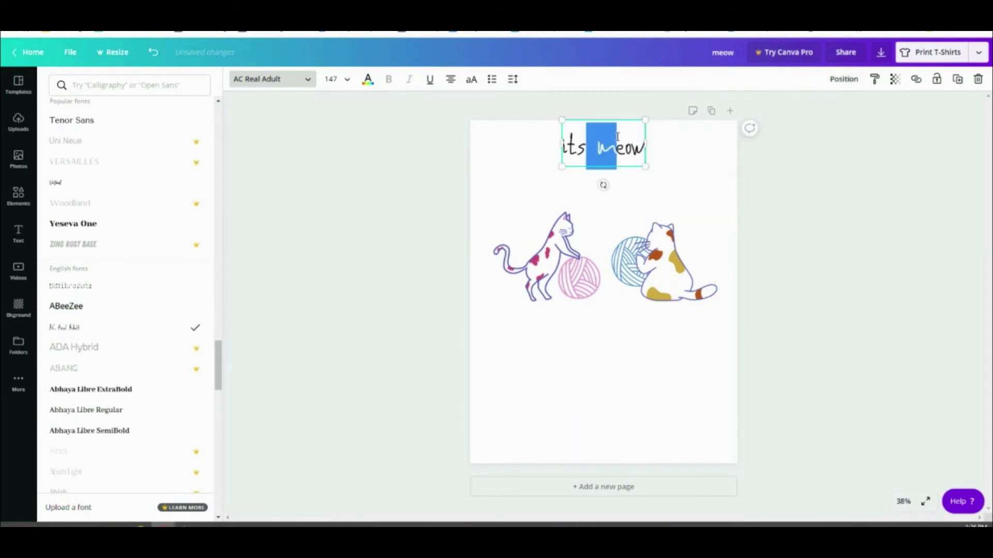
left_click_drag(617, 119, 620, 157)
key("ctrl+alt+n")
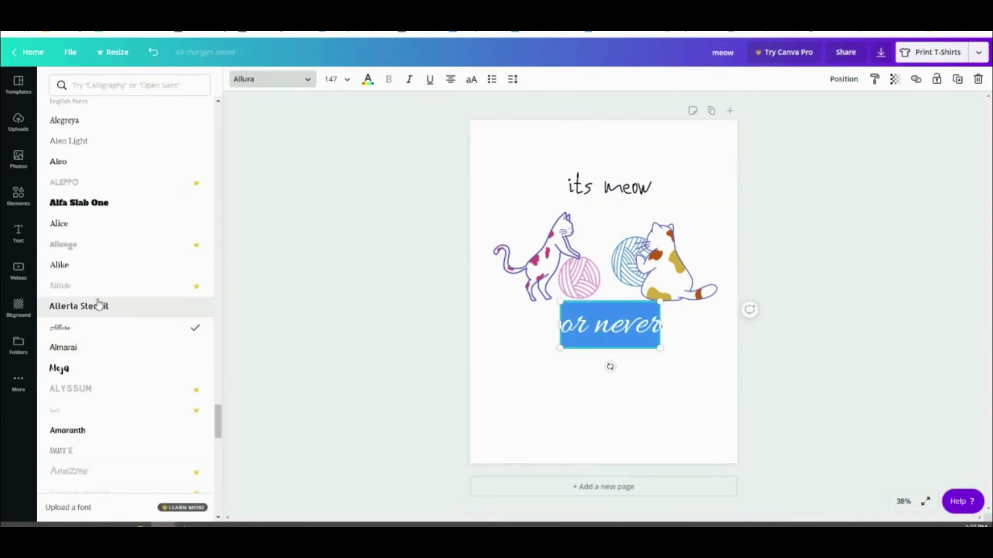
Try several fonts on the "or never" text, from Allerta Stencil to Amiko Bold.
left_click(99, 304)
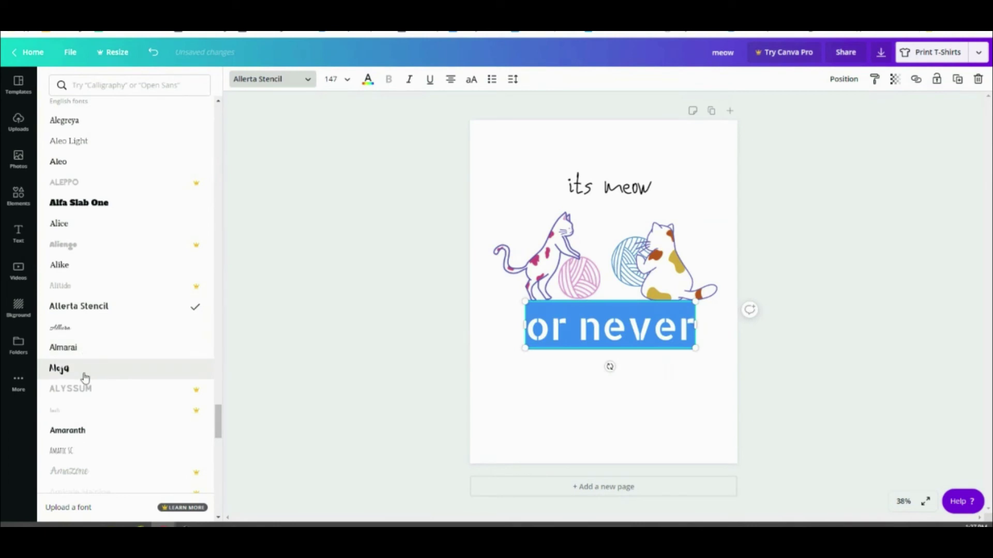
left_click(92, 357)
left_click(82, 368)
left_click(77, 431)
scroll(78, 445, "down", 2)
left_click(79, 468)
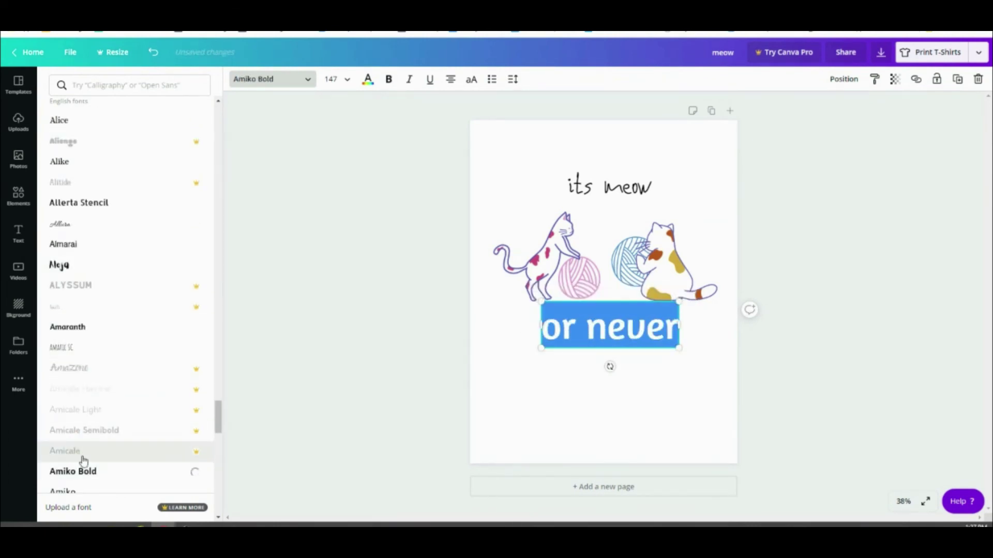
Set the "or never" text's font to Ananias after trying further fonts and toggling uppercase.
scroll(83, 460, "down", 4)
scroll(80, 445, "down", 5)
left_click(78, 347)
left_click(80, 414)
left_click(471, 79)
left_click(471, 79)
left_click(93, 350)
left_click(689, 356)
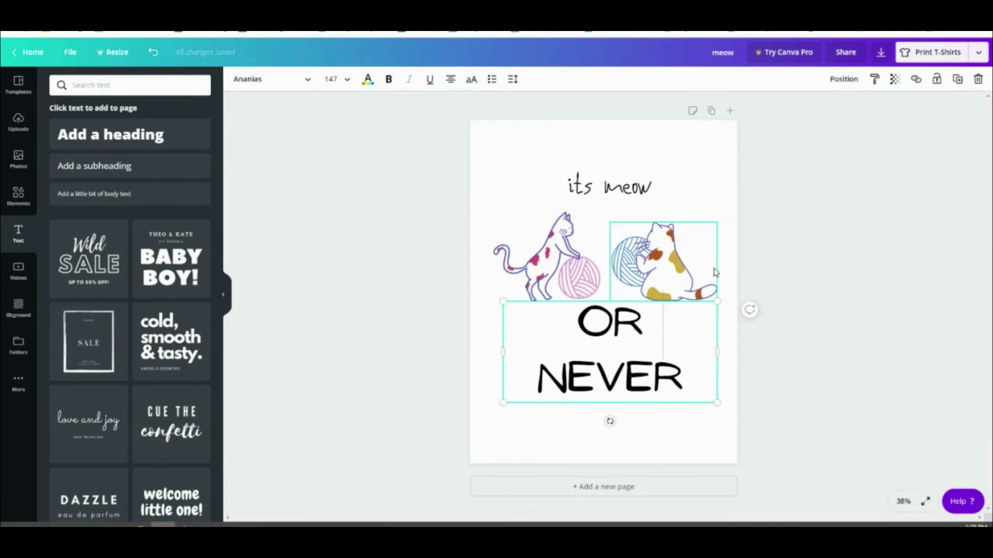
Scale "OR NEVER" down to fit on a single line and center it beneath the cats.
left_click_drag(716, 301, 669, 324)
left_click_drag(669, 363, 650, 335)
left_click(855, 370)
Enlarge the "its meow" text slightly and center it above the two cats.
left_click(620, 187)
left_click_drag(656, 205, 629, 187)
left_click(789, 320)
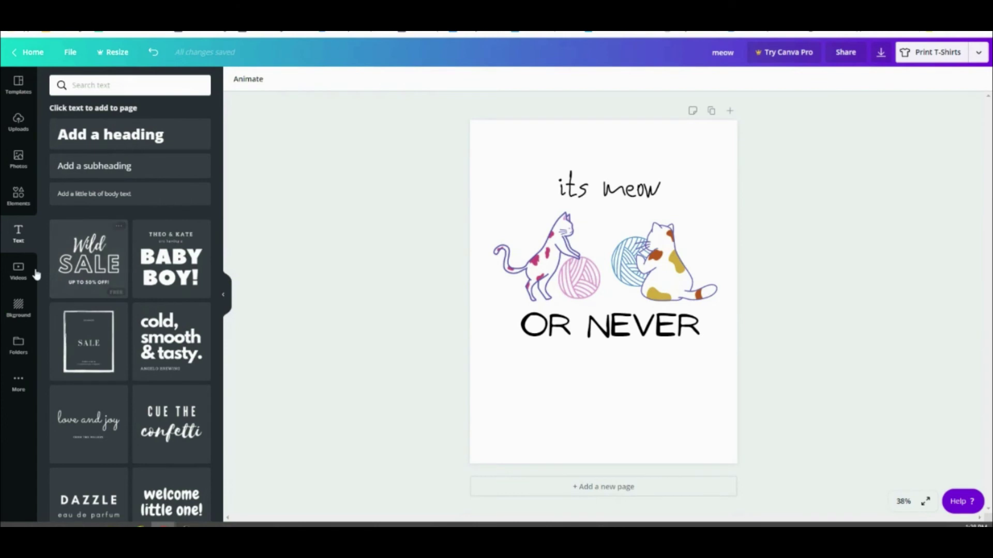
Add a second page and apply the multicolored confetti background to it.
left_click(18, 309)
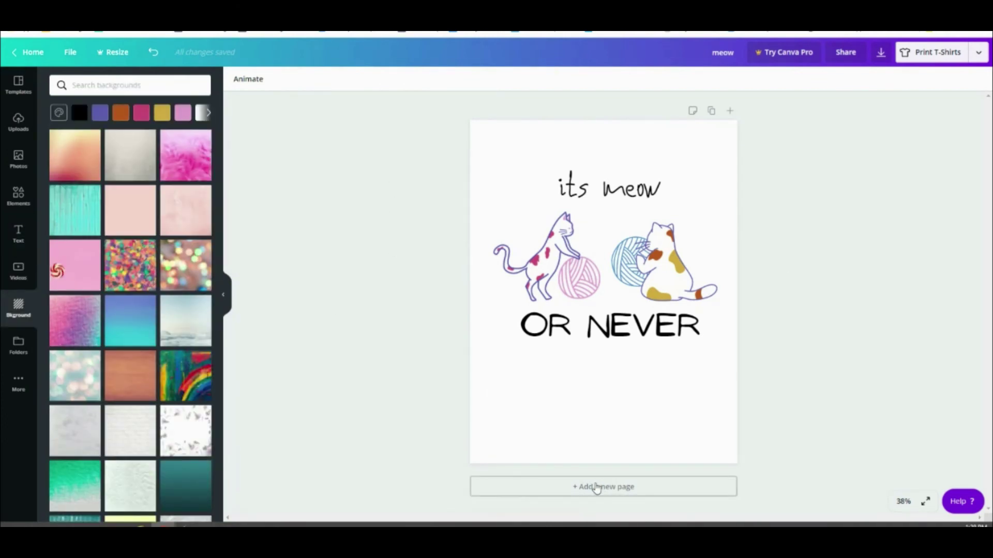
left_click(597, 486)
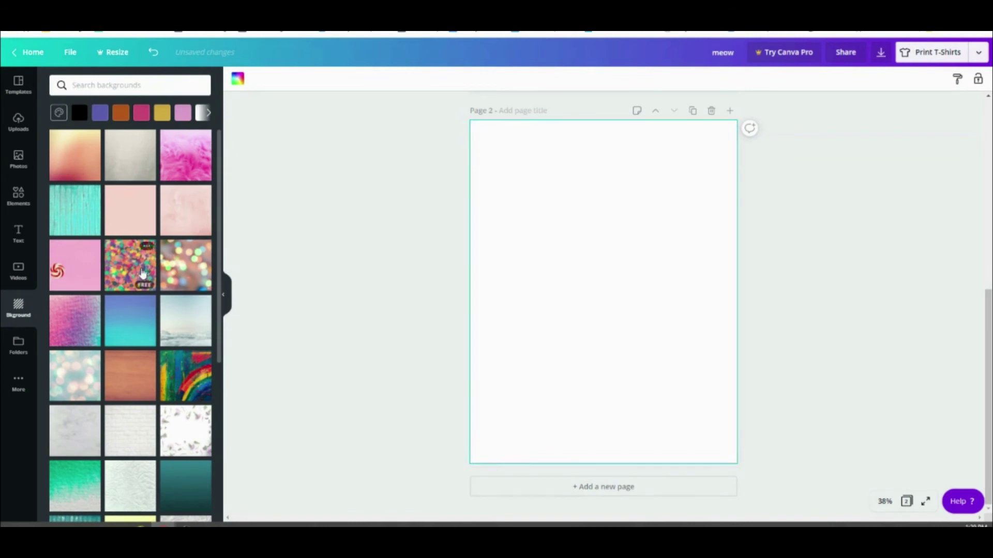
left_click(142, 275)
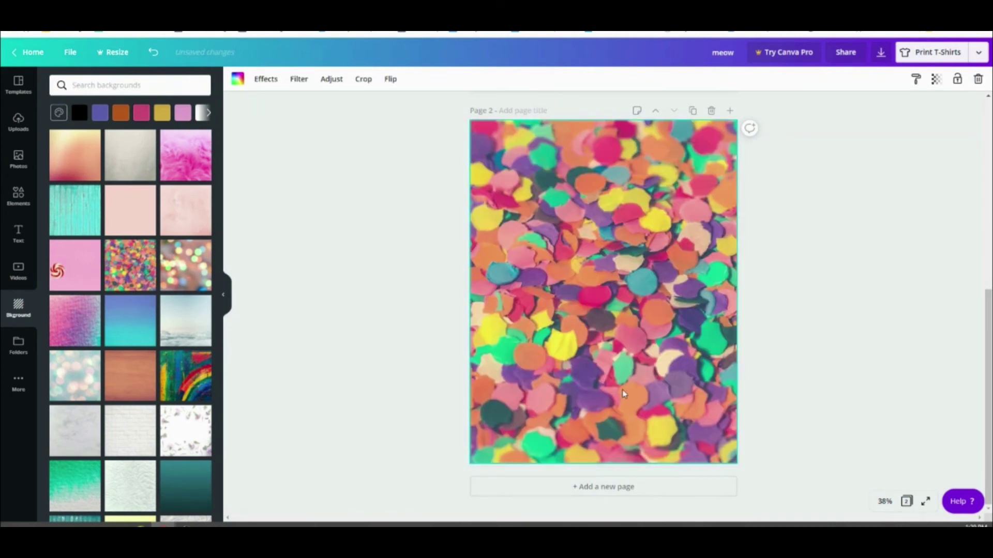
Detach the confetti image from page 2's background and delete it.
right_click(638, 285)
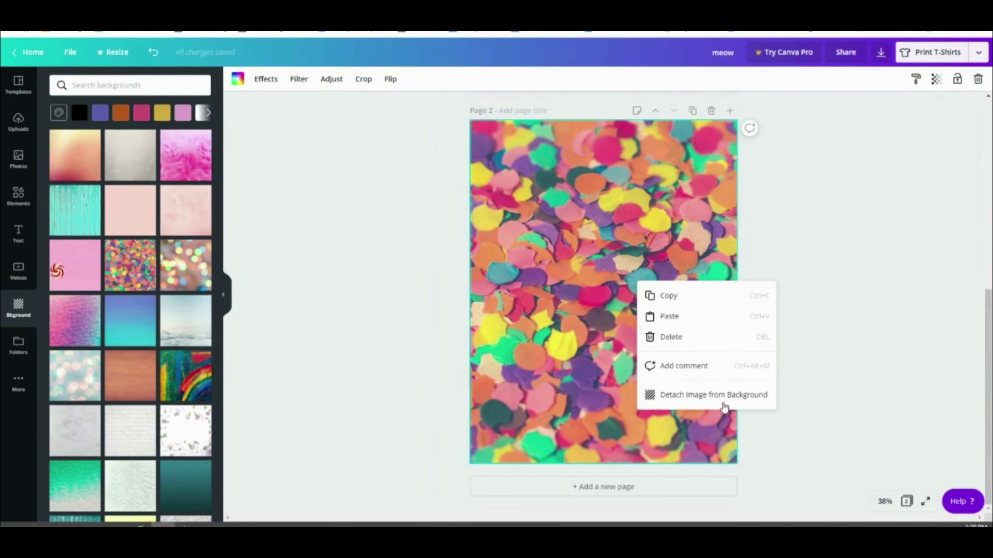
left_click(685, 396)
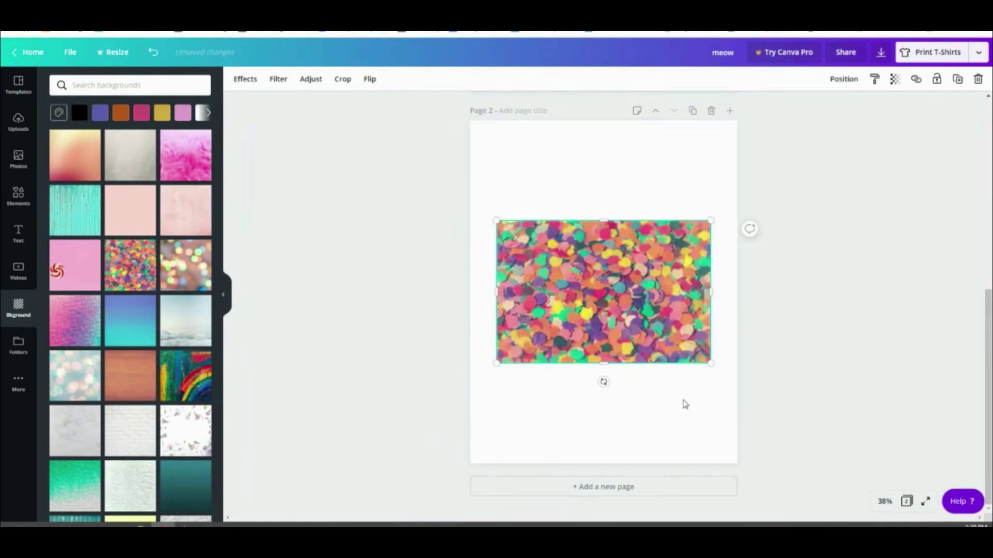
key("Delete")
Browse the other backgrounds and place the trending photo of the woman with raised arms on page 2.
scroll(102, 239, "down", 4)
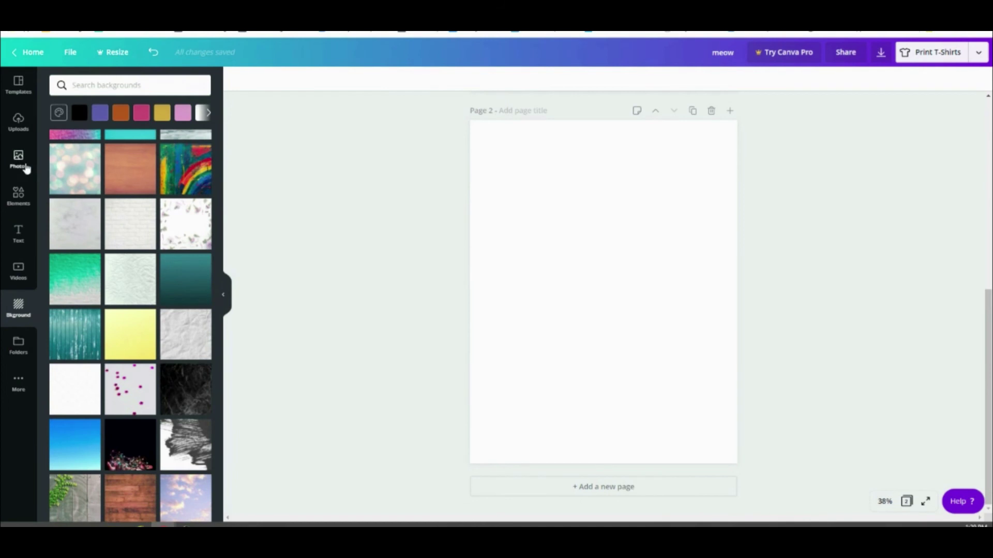
left_click(22, 164)
left_click_drag(146, 189, 493, 252)
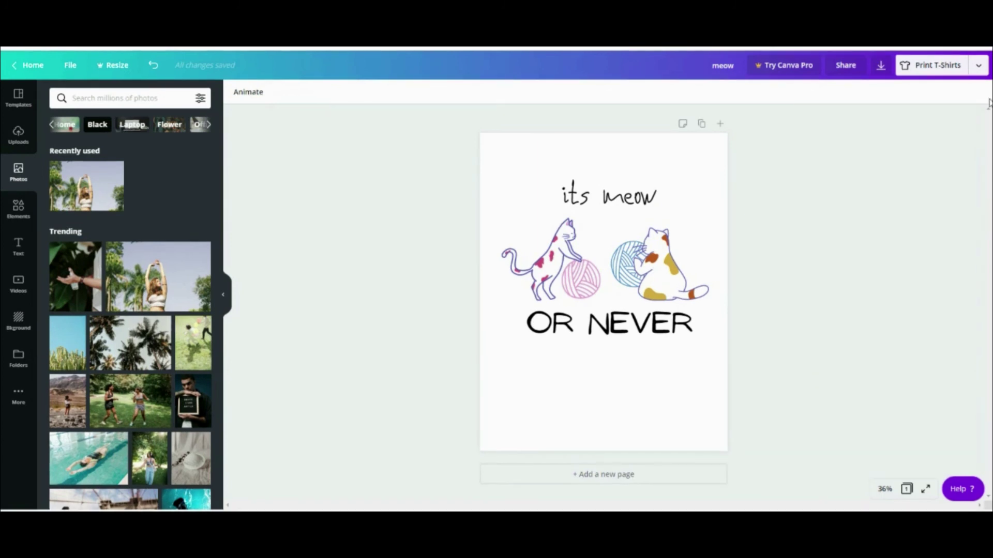
Choose PNG as the download file type, try to enable the transparent background and dismiss the Canva Pro offer.
left_click(880, 66)
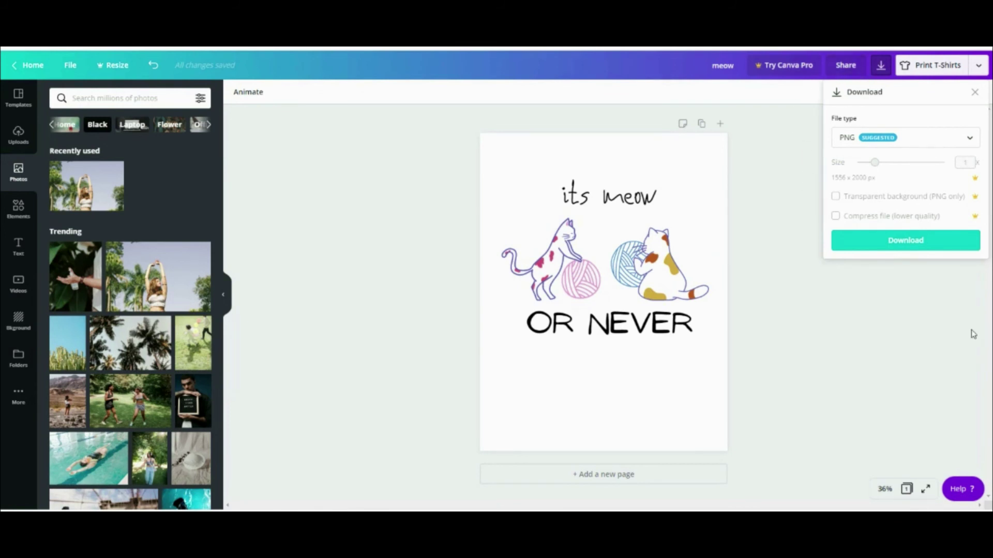
left_click(879, 146)
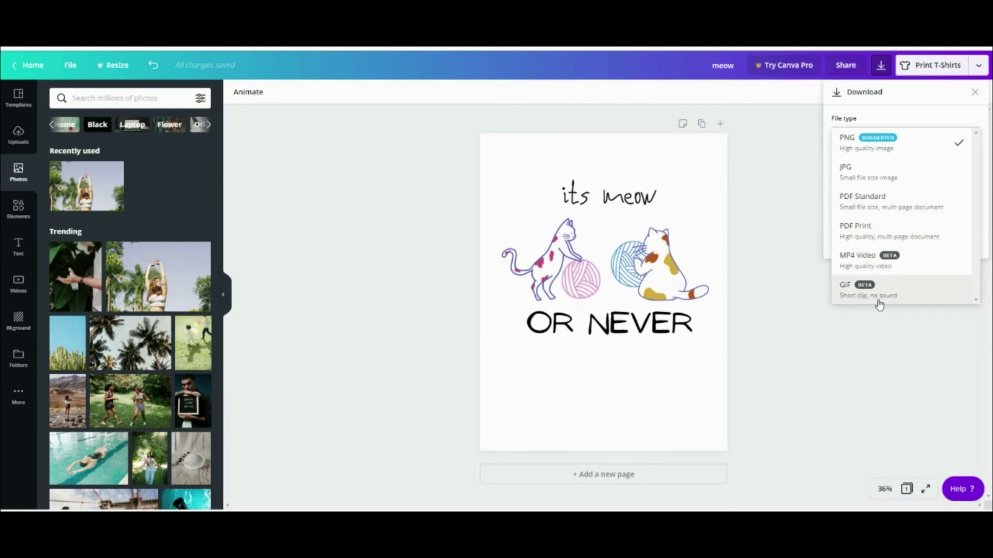
left_click(868, 150)
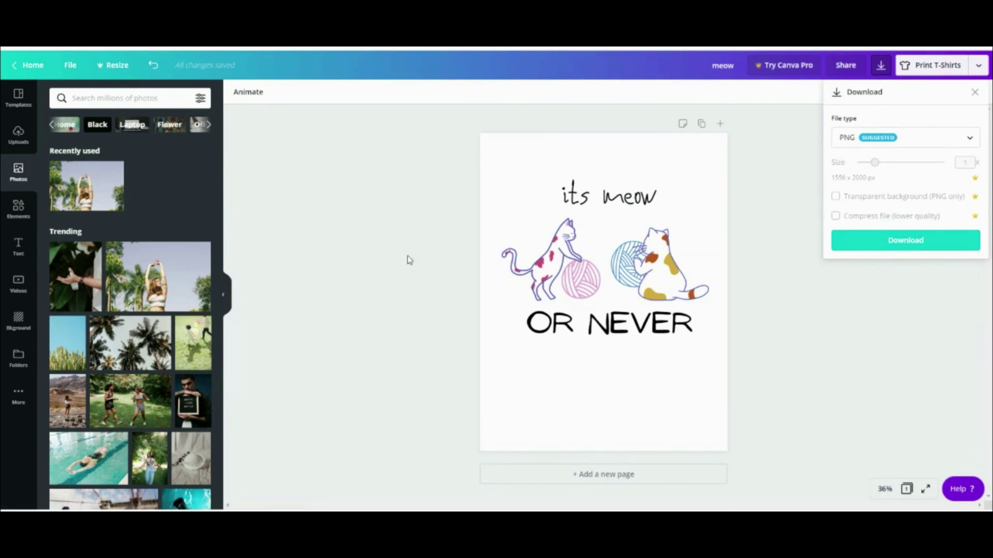
left_click(835, 197)
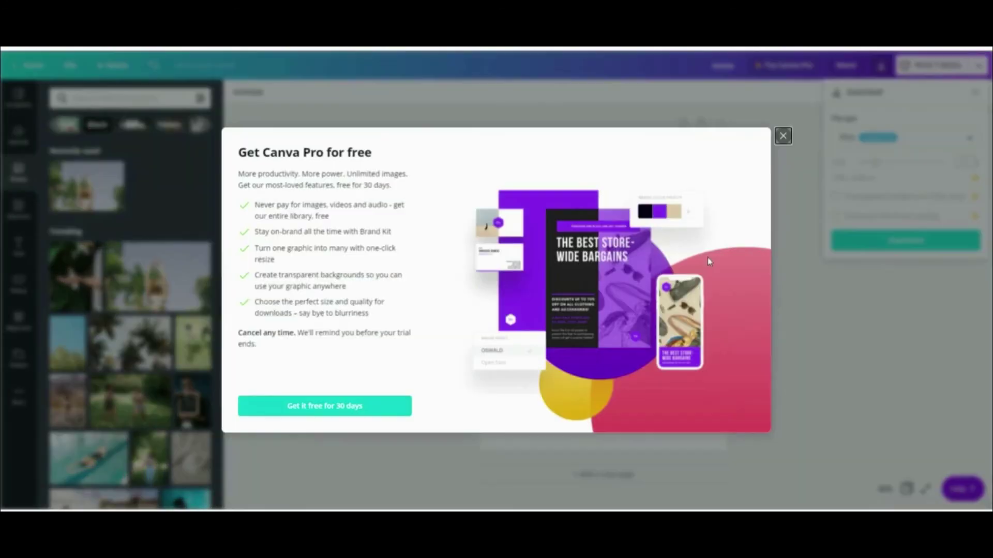
left_click(784, 136)
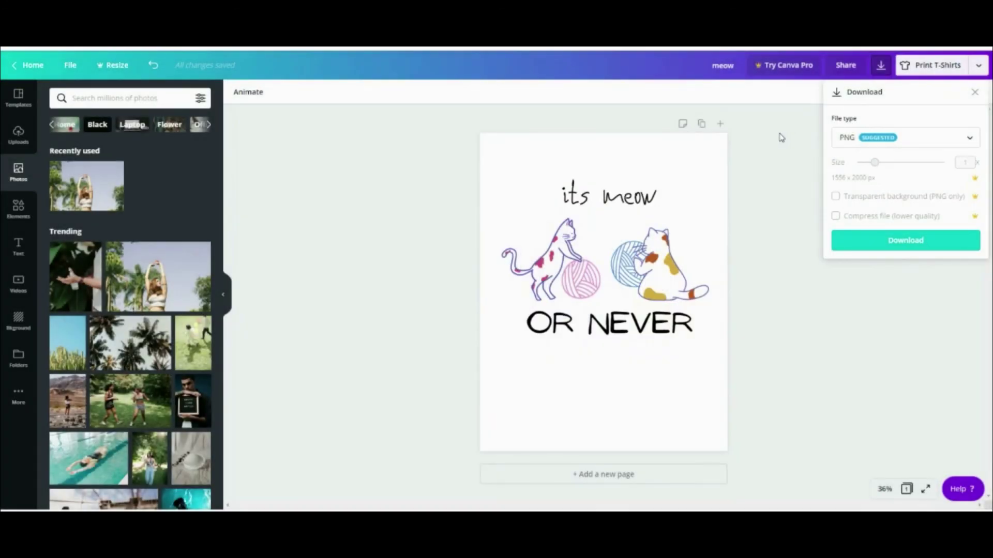